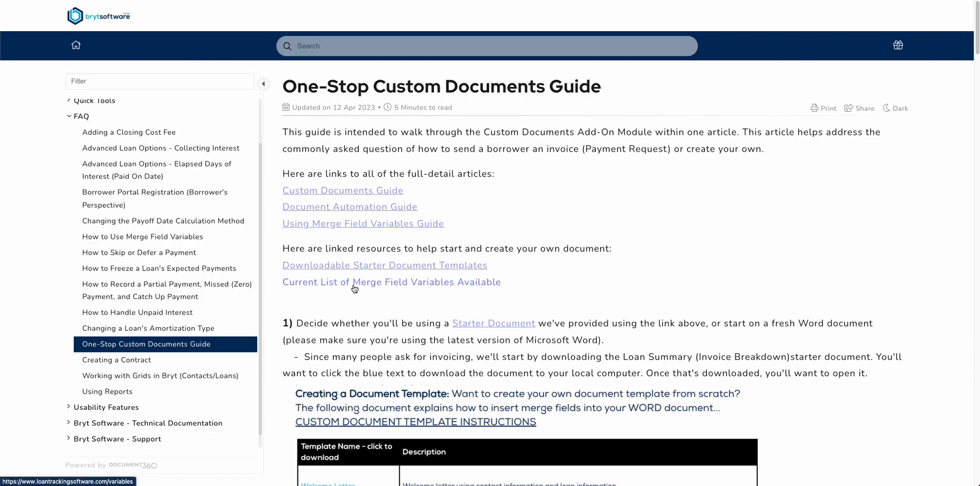
# Open the Current List of Merge Field Variables Available and examine the merge field and notice field names in its table
pyautogui.click(372, 284)
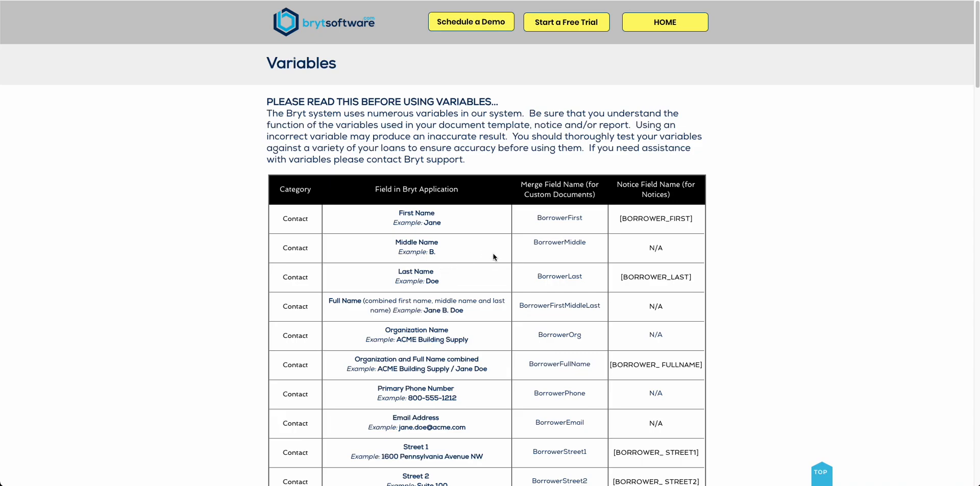
pyautogui.scroll(-2, 494, 257)
pyautogui.scroll(1, 493, 258)
pyautogui.scroll(1, 493, 257)
pyautogui.scroll(-1, 568, 233)
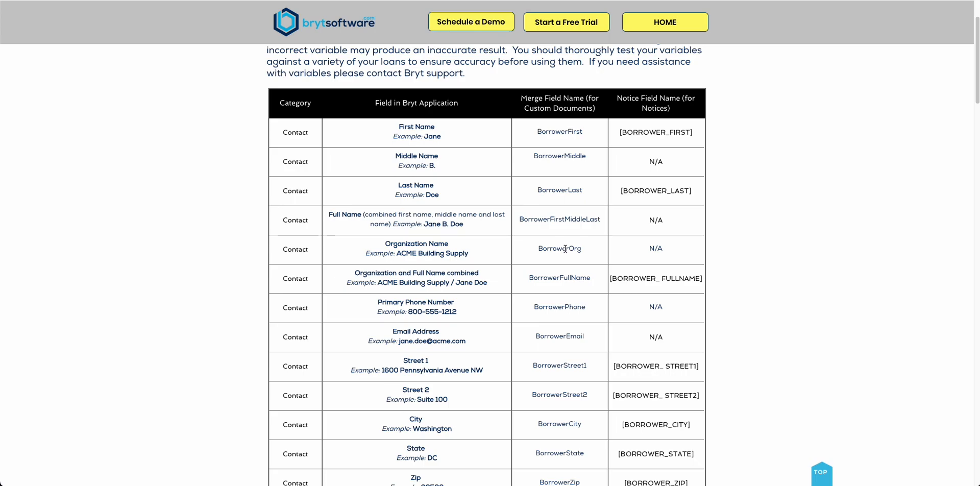
pyautogui.scroll(-3, 565, 252)
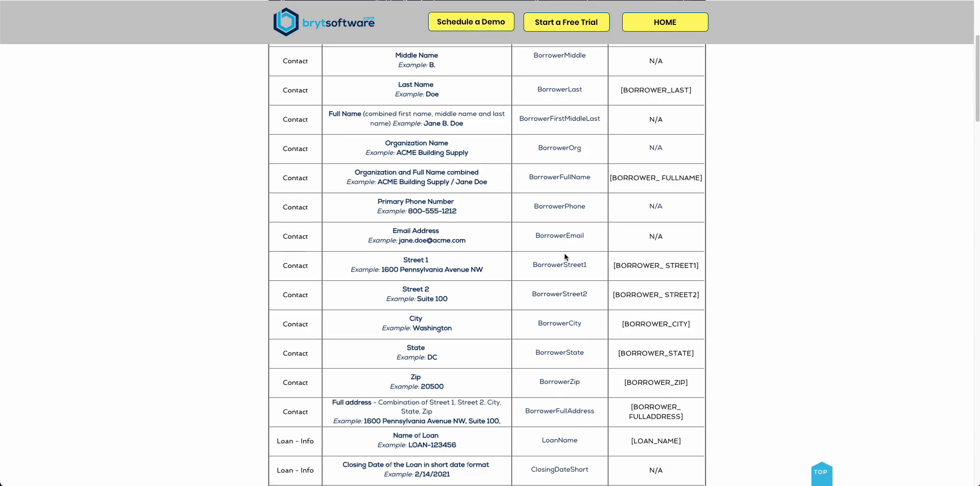
pyautogui.scroll(5, 564, 252)
pyautogui.scroll(-1, 565, 252)
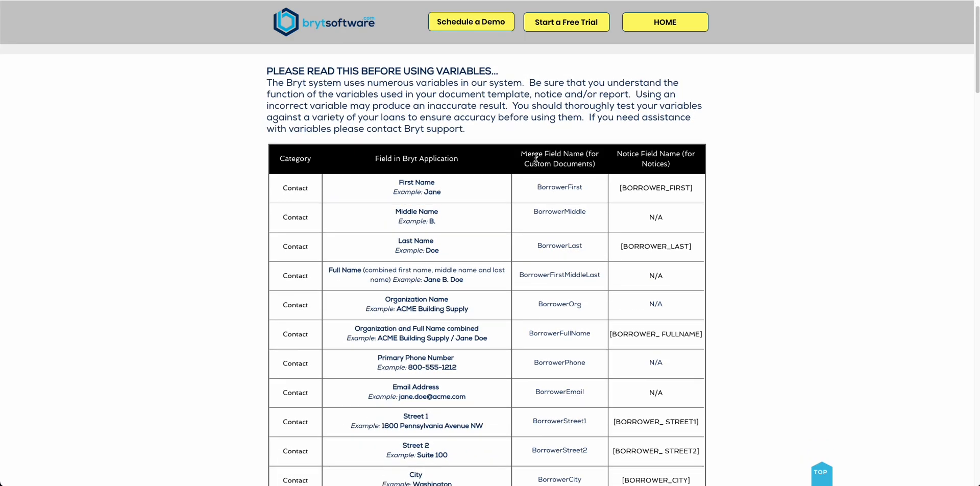
pyautogui.scroll(-1, 562, 190)
pyautogui.scroll(-1, 562, 192)
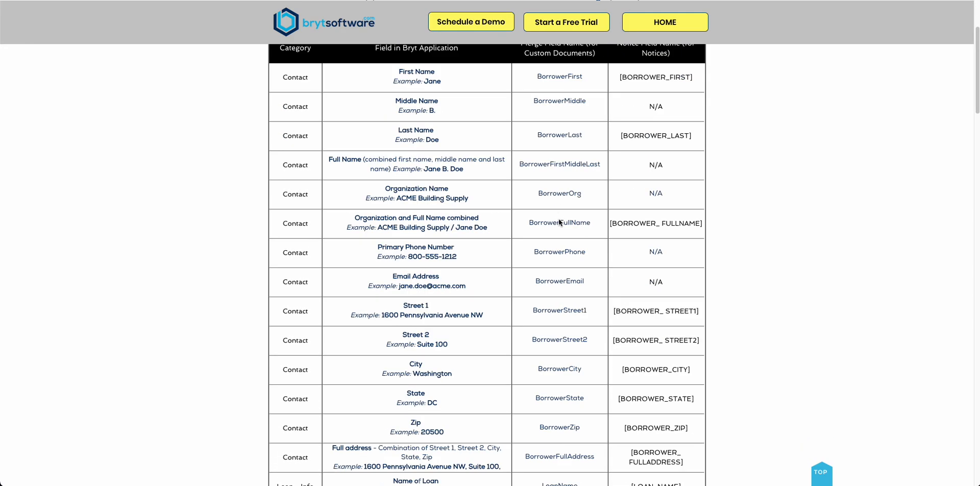
# Search the variables page for "dateshort" and go through the matching merge fields
pyautogui.hotkey('ctrl', 'f')
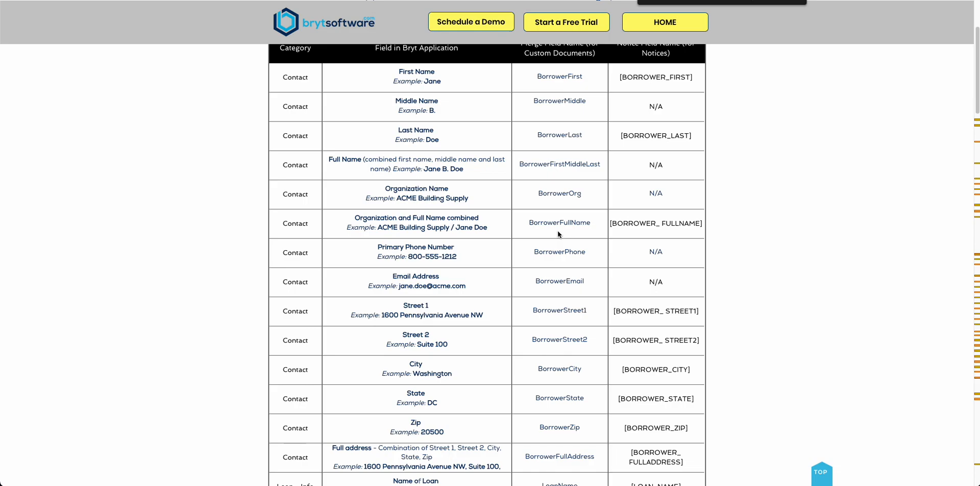
pyautogui.press('Return')
pyautogui.press('Escape')
pyautogui.write('dateshort')
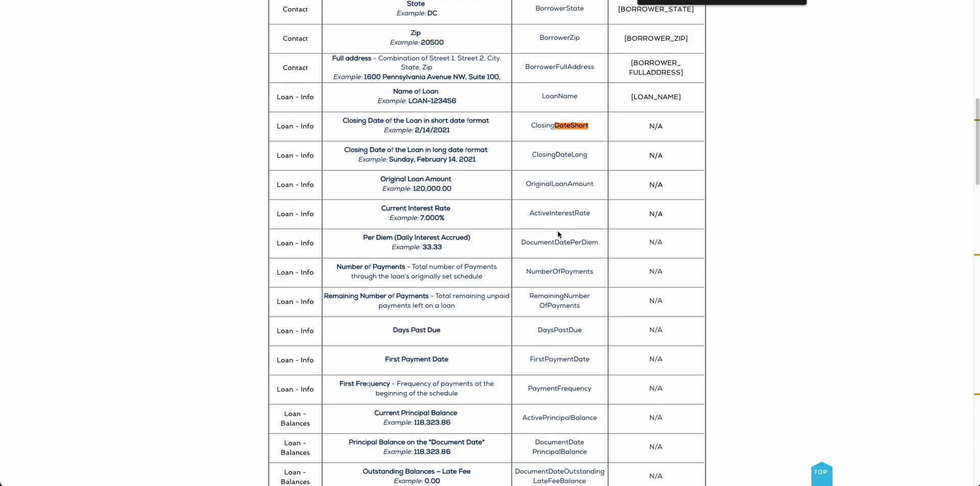
pyautogui.press('Return')
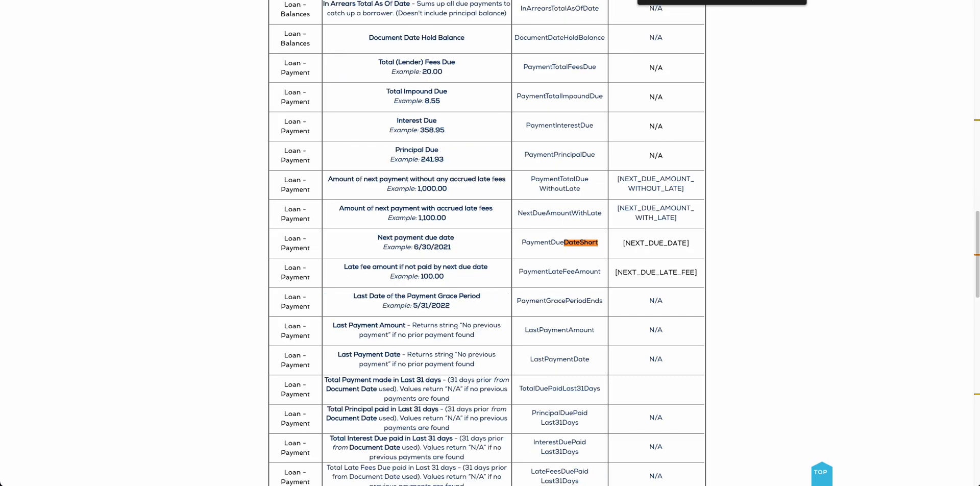
pyautogui.press('Return')
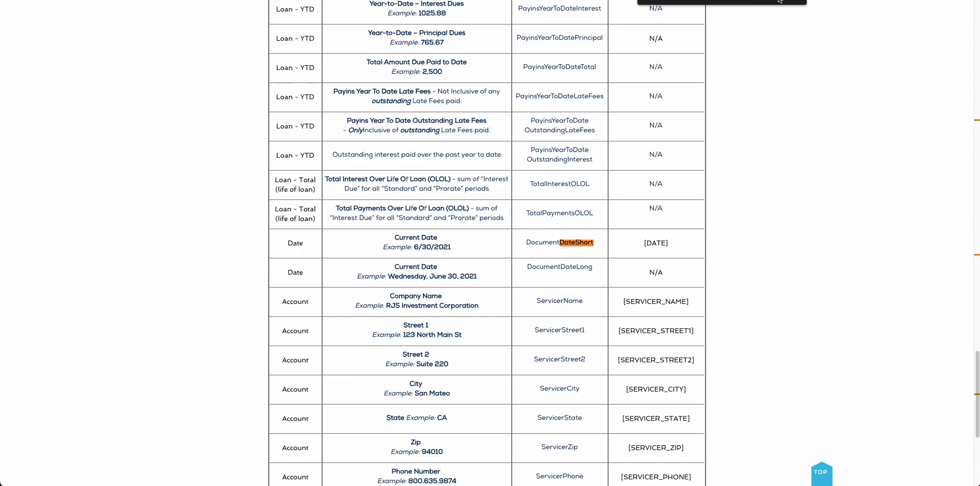
pyautogui.click(780, 1)
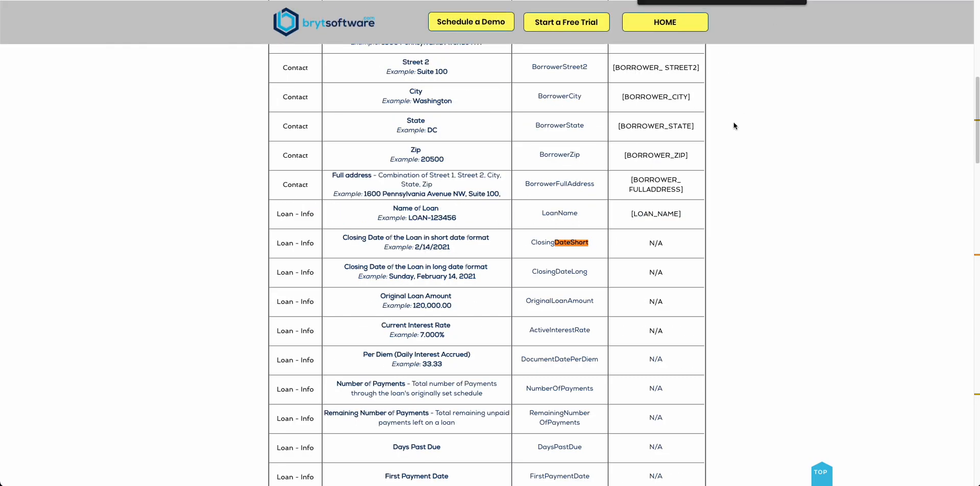
pyautogui.click(778, 1)
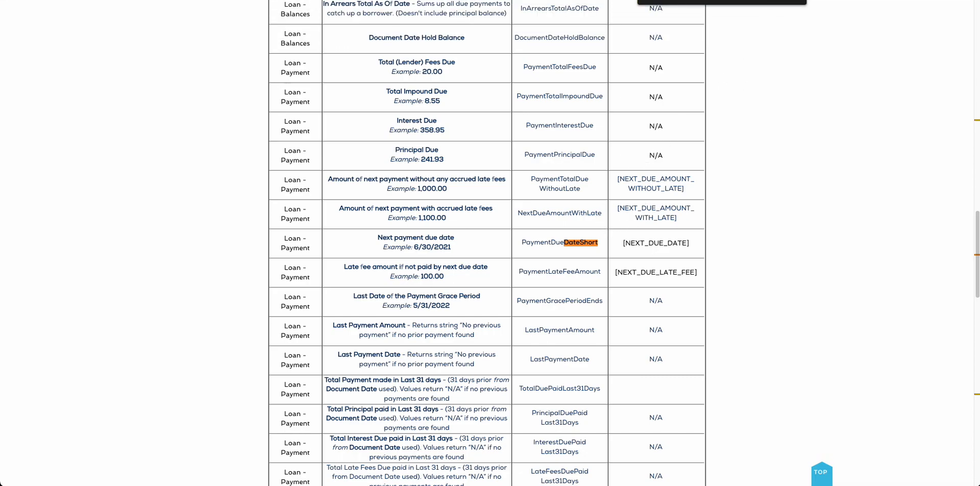
# Search the variables page for "nextdue" and examine the merge fields for the next payment amount
pyautogui.write('nes')
pyautogui.press('BackSpace')
pyautogui.write('xt')
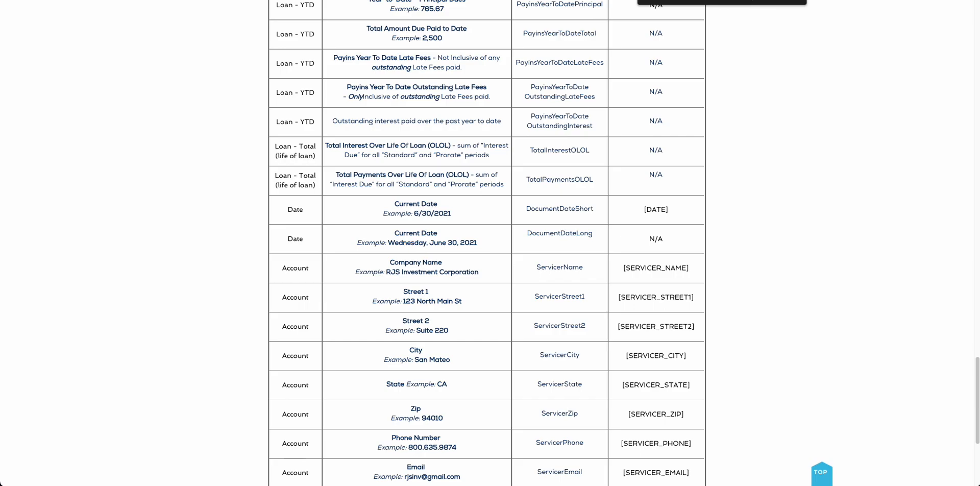
pyautogui.write('due')
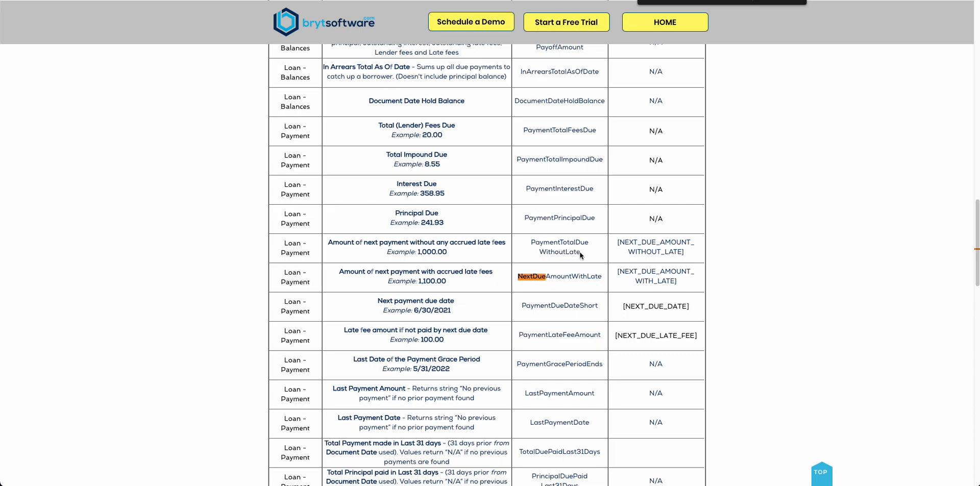
pyautogui.doubleClick(553, 247)
pyautogui.click(583, 257)
pyautogui.scroll(1, 579, 256)
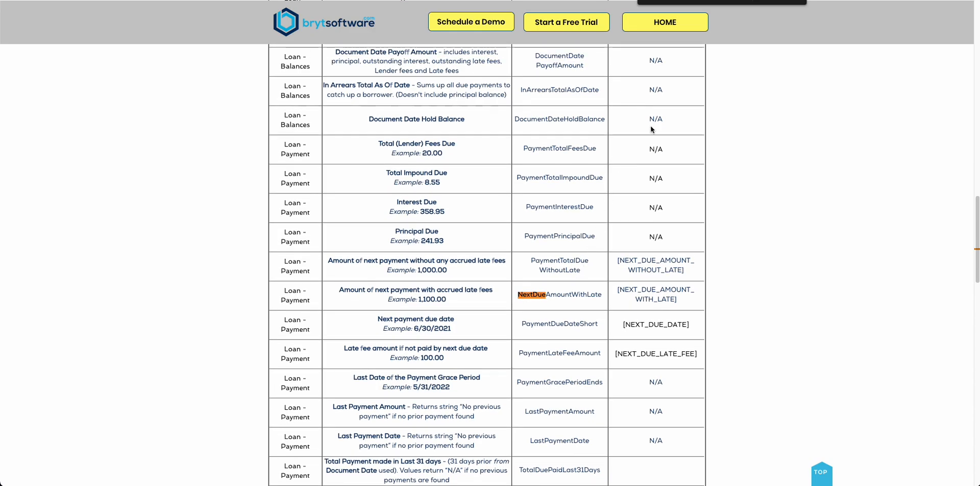
pyautogui.scroll(6, 621, 107)
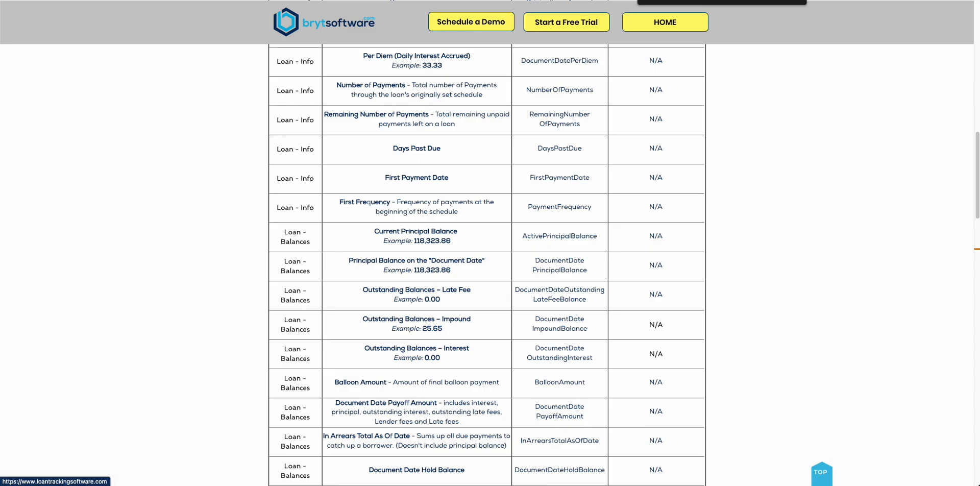
# Search the variables page for "duedate" and examine the merge field for the next payment due date
pyautogui.write('due d')
pyautogui.press('BackSpace')
pyautogui.press('BackSpace')
pyautogui.write('date')
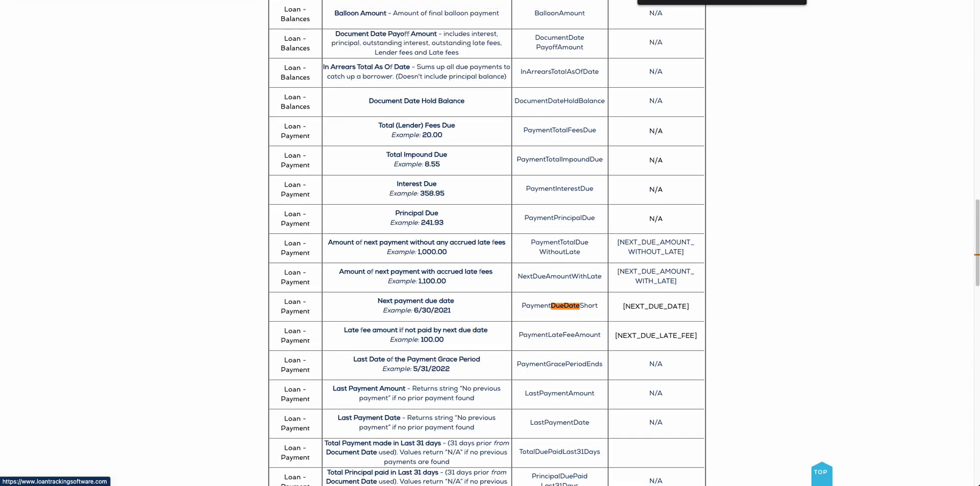
pyautogui.doubleClick(592, 308)
pyautogui.click(593, 308)
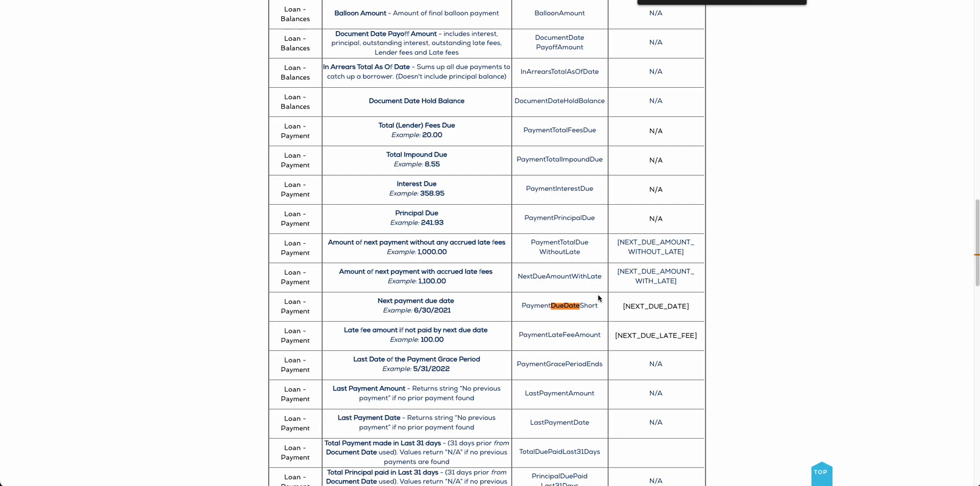
# Switch to the blank Word document and save it as InsertingVariables in Downloads in Word Document (.docx) format
pyautogui.click(505, 0)
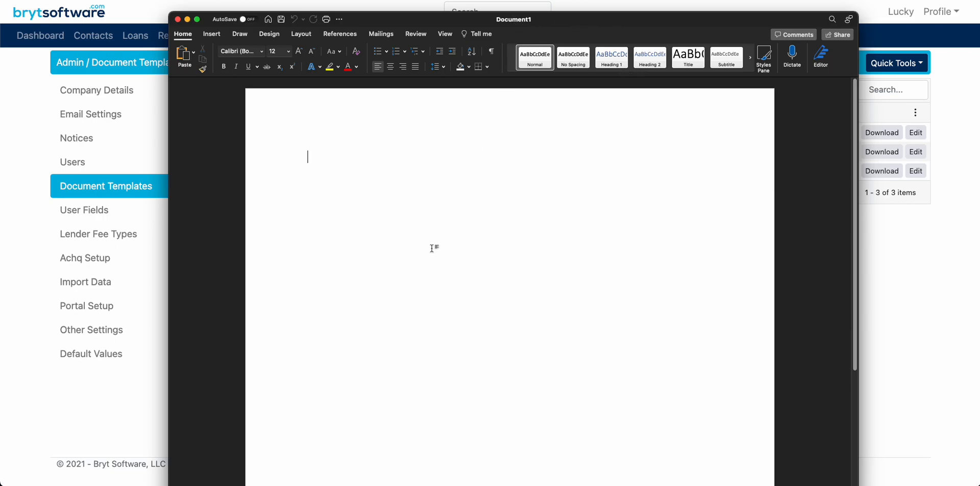
pyautogui.press('super+s')
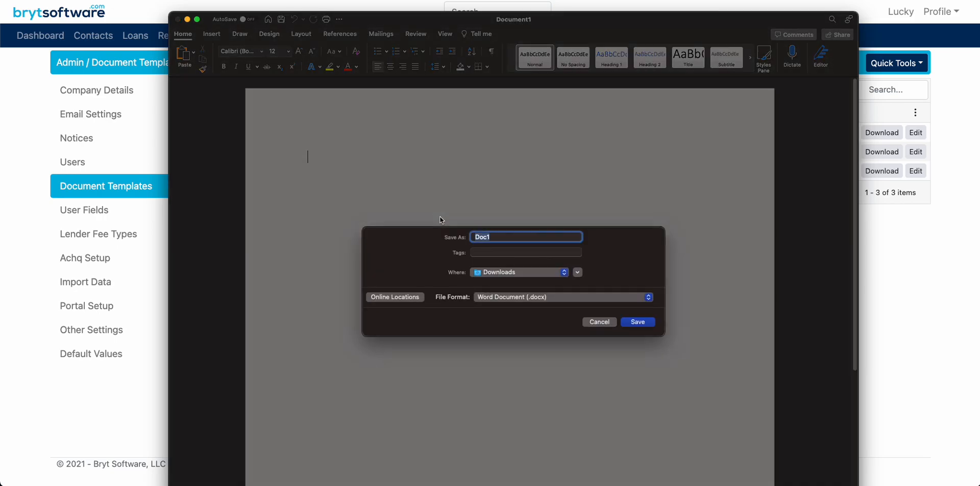
pyautogui.write('InsertingVariables')
pyautogui.click(652, 323)
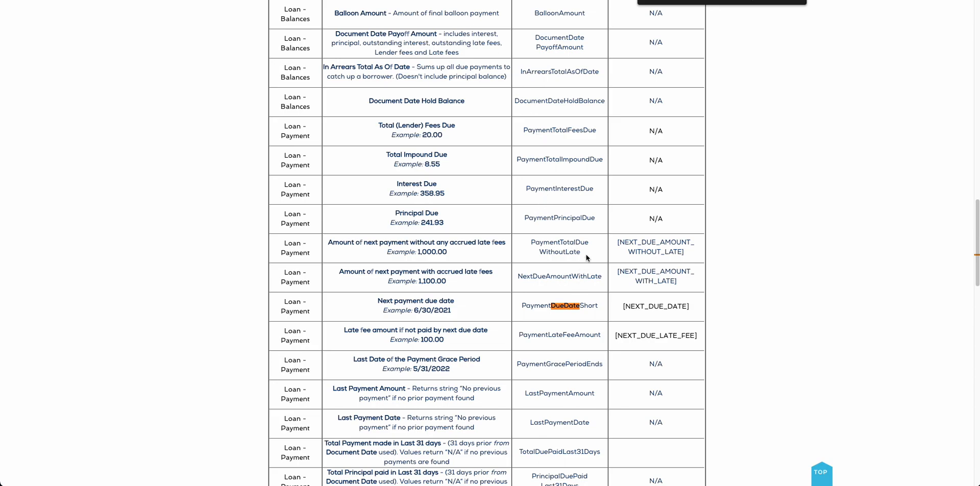
# Search the variables page for "dateshort" and go to the DocumentDateShort merge field for the current date
pyautogui.scroll(15, 594, 263)
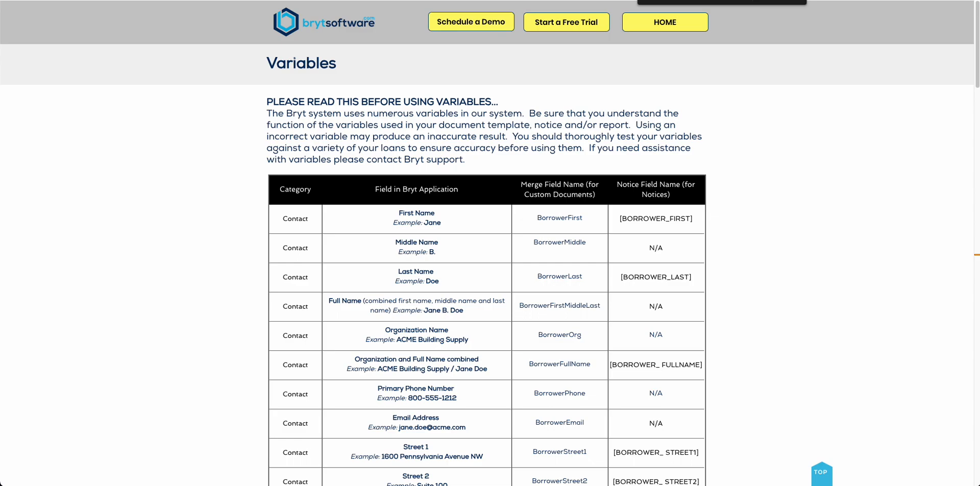
pyautogui.write('dues')
pyautogui.press('BackSpace')
pyautogui.write('date')
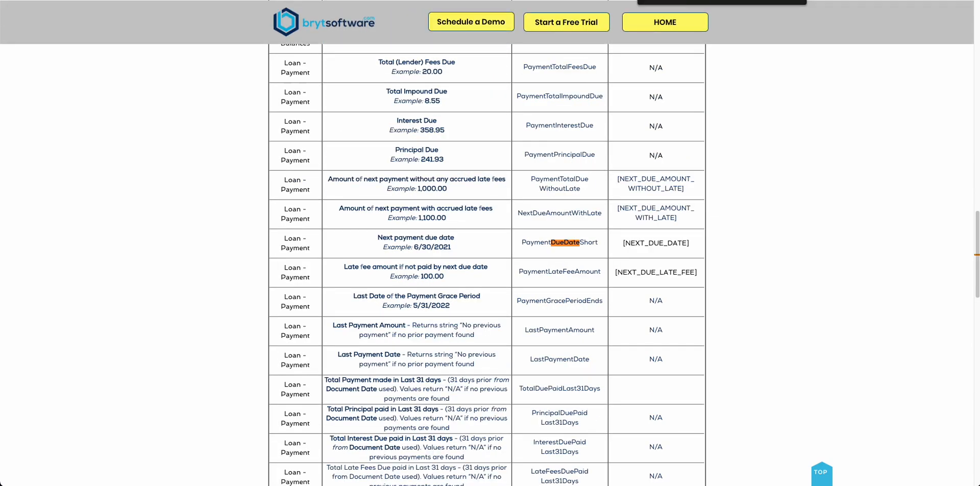
pyautogui.press('BackSpace')
pyautogui.press('BackSpace')
pyautogui.press('BackSpace')
pyautogui.press('BackSpace')
pyautogui.press('BackSpace')
pyautogui.press('BackSpace')
pyautogui.press('BackSpace')
pyautogui.write('sdateshort')
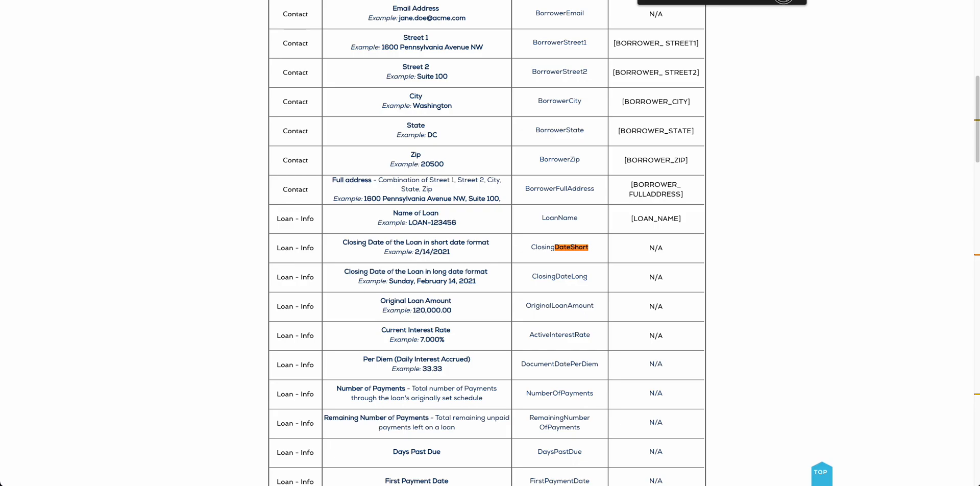
pyautogui.press('Return')
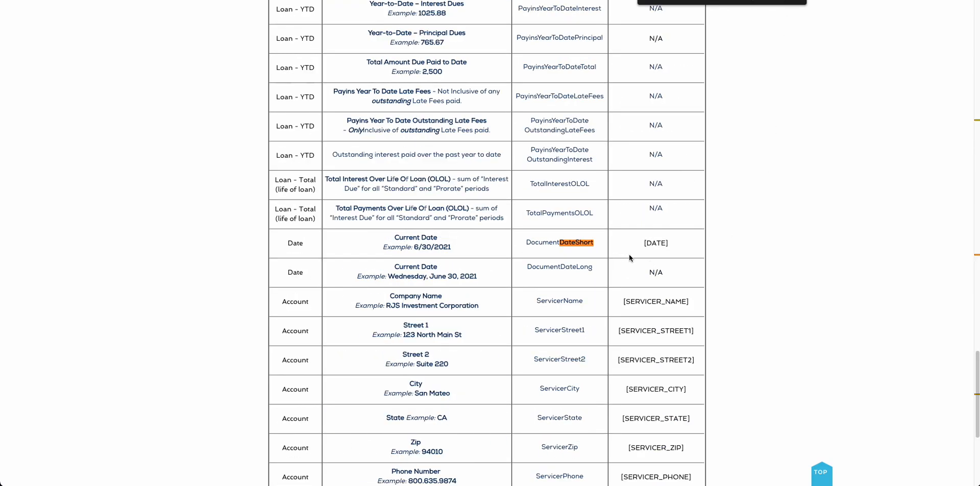
# Switch to the InsertingVariables document in Word and start inserting a field of the MergeField type from the Mail Merge category
pyautogui.press('super+Tab')
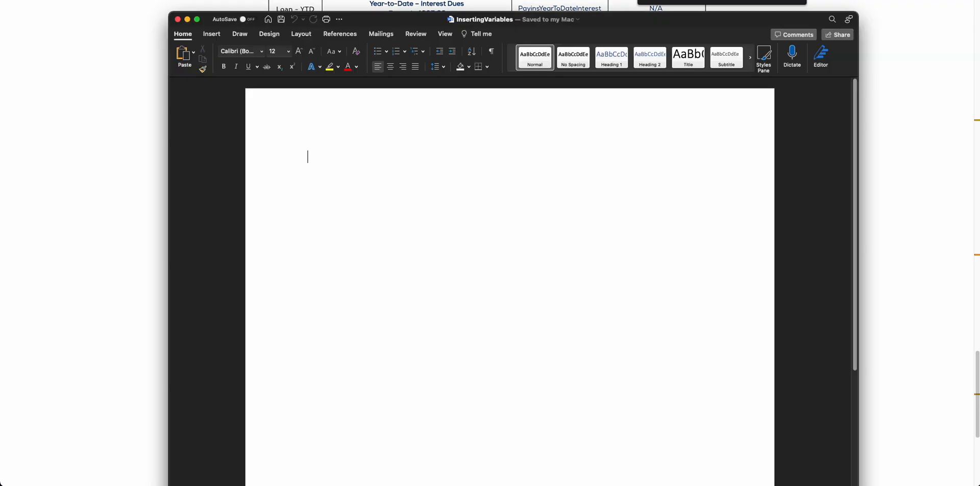
pyautogui.click(387, 136)
pyautogui.click(217, 35)
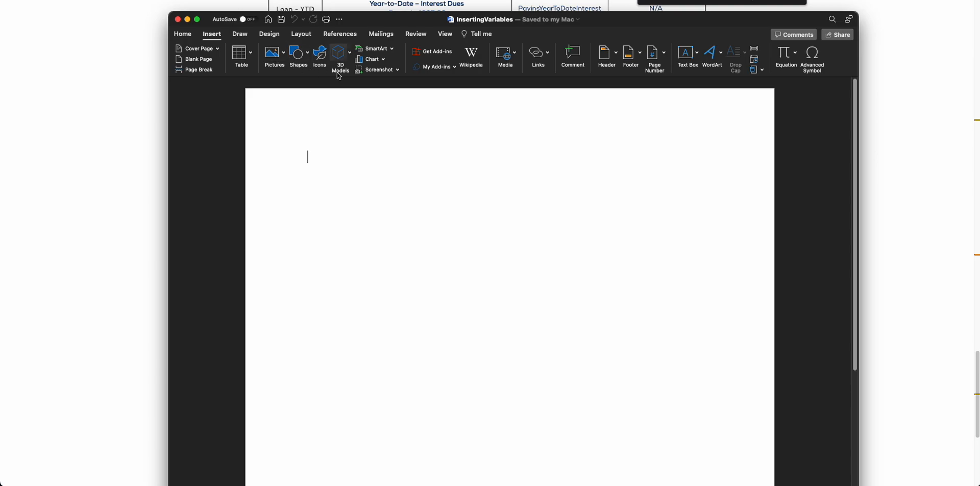
pyautogui.click(756, 51)
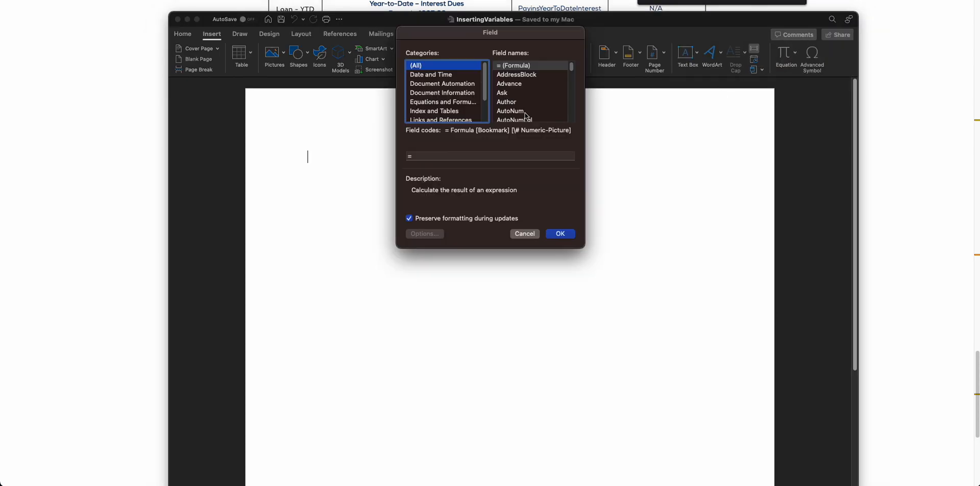
pyautogui.scroll(-2, 433, 95)
pyautogui.scroll(2, 434, 97)
pyautogui.scroll(-3, 436, 102)
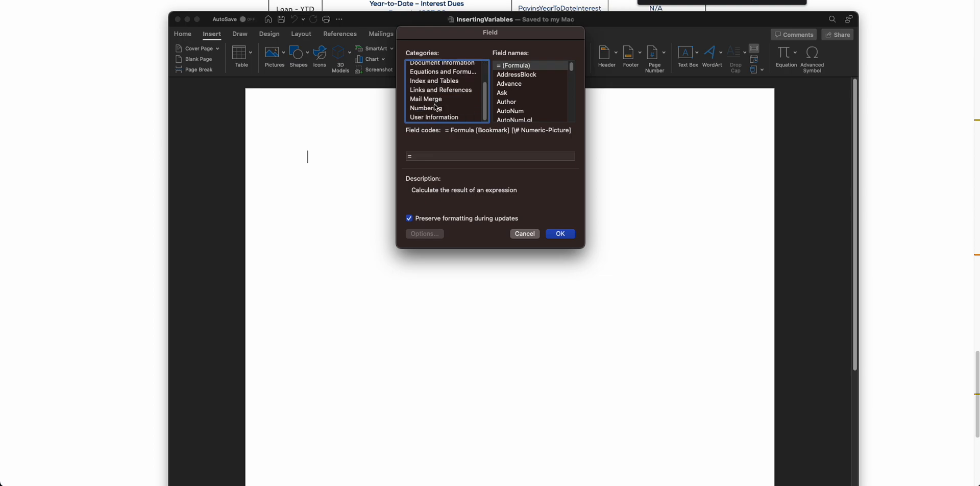
pyautogui.click(436, 100)
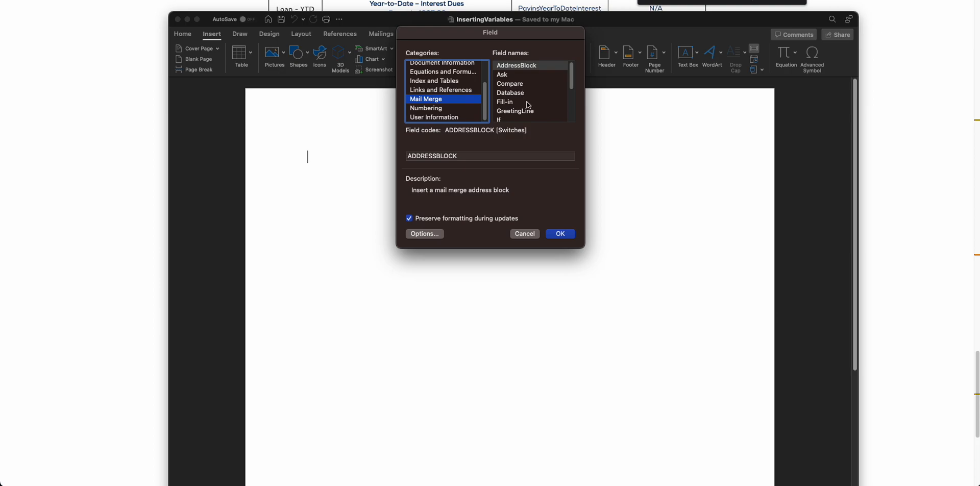
pyautogui.scroll(-3, 526, 100)
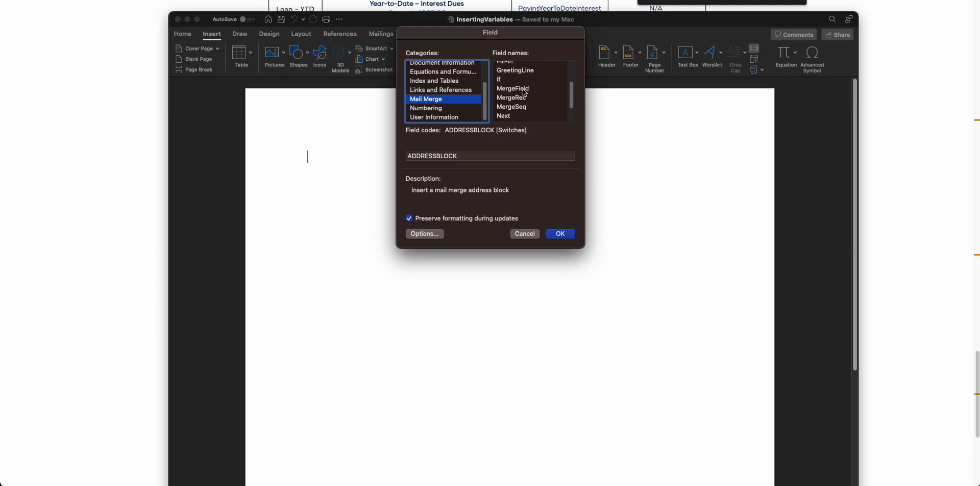
pyautogui.click(513, 89)
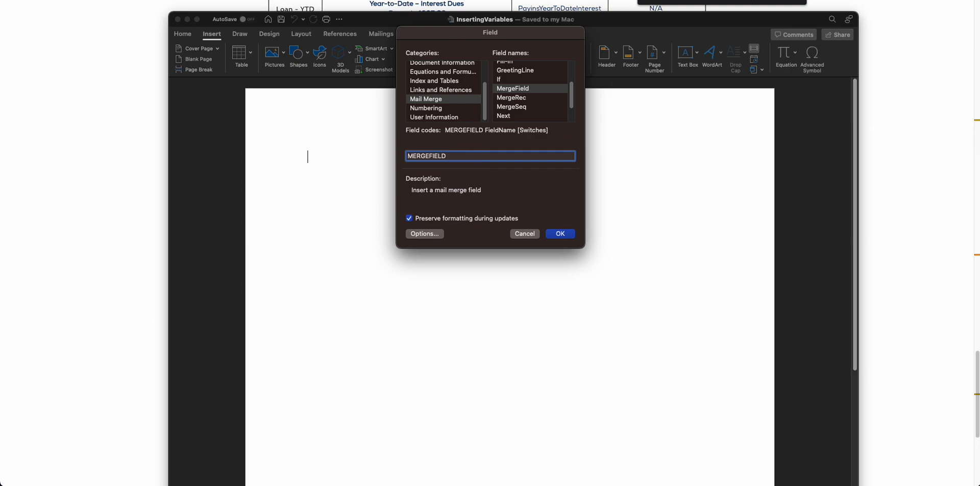
# Check the variable's name on the web page, insert the merge field as DocumentDateShort, and add two new lines after it
pyautogui.press('super+Tab')
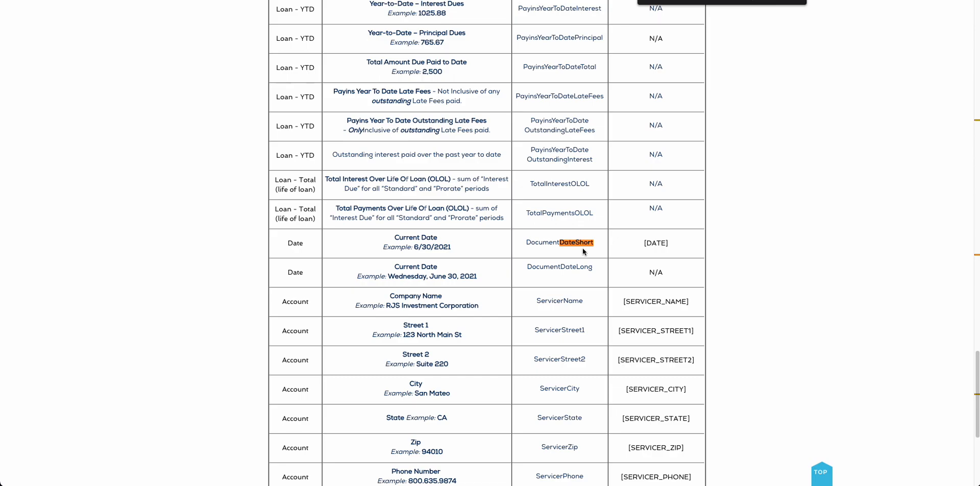
pyautogui.press('super+Tab')
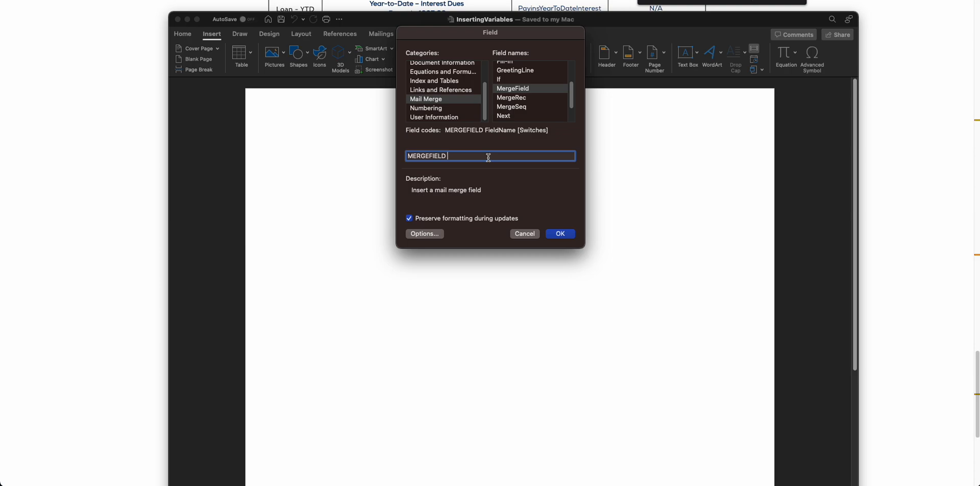
pyautogui.write('DocumentDateShort')
pyautogui.click(561, 234)
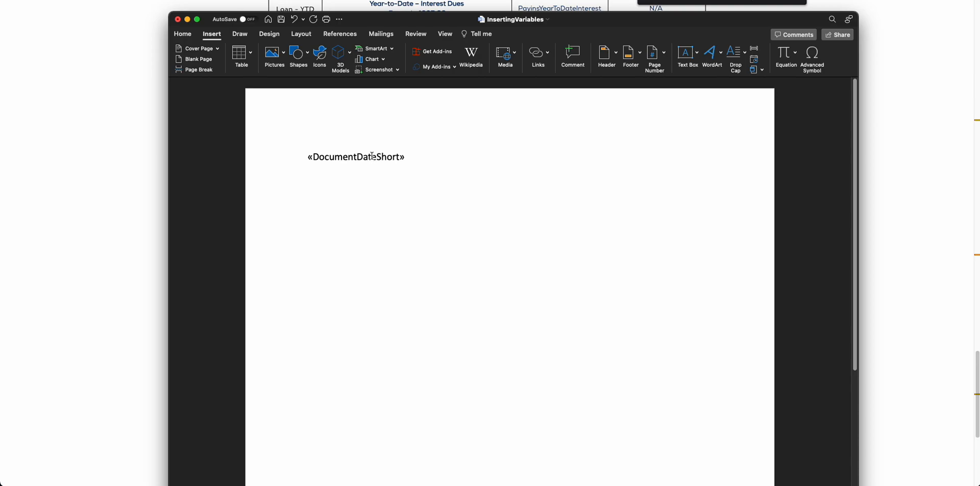
pyautogui.press('Return')
pyautogui.press('Return')
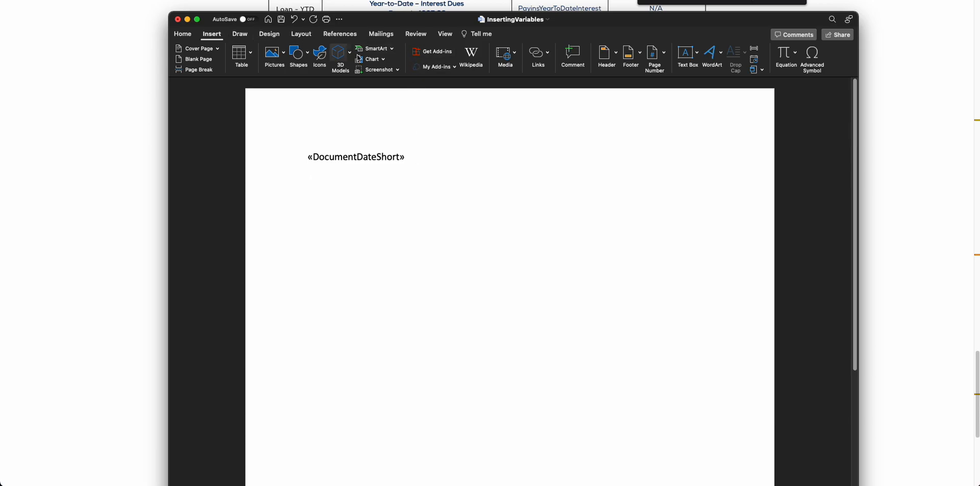
# Start a MergeField from the Mail Merge category below the date field and name it BorrowerFirst
pyautogui.click(754, 48)
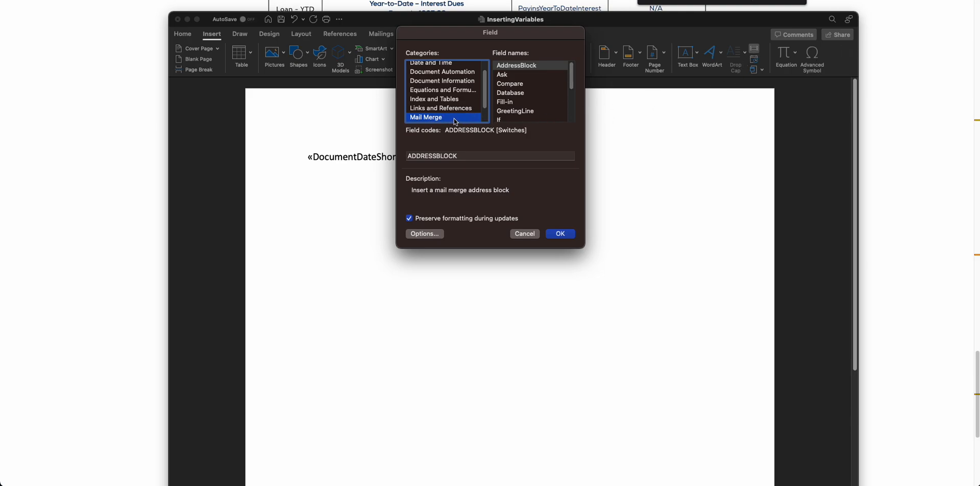
pyautogui.scroll(-5, 505, 107)
pyautogui.scroll(1, 525, 116)
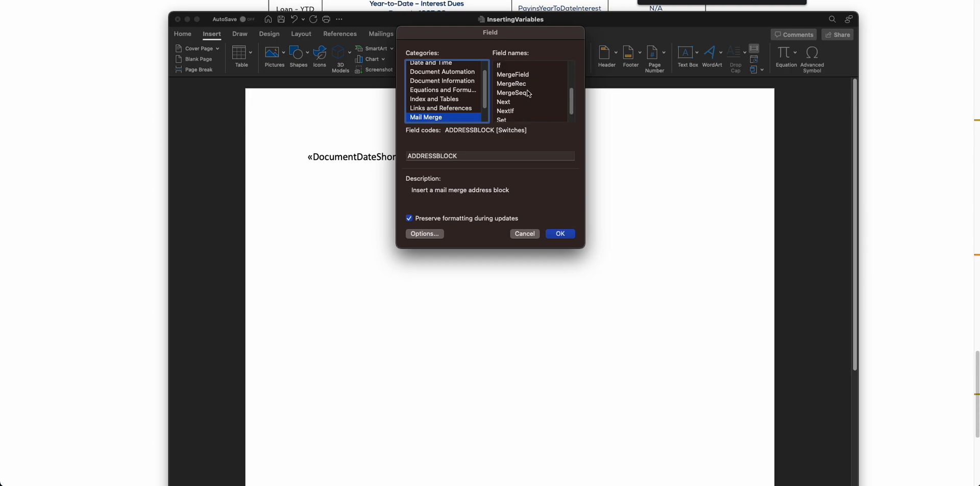
pyautogui.click(516, 74)
pyautogui.click(488, 155)
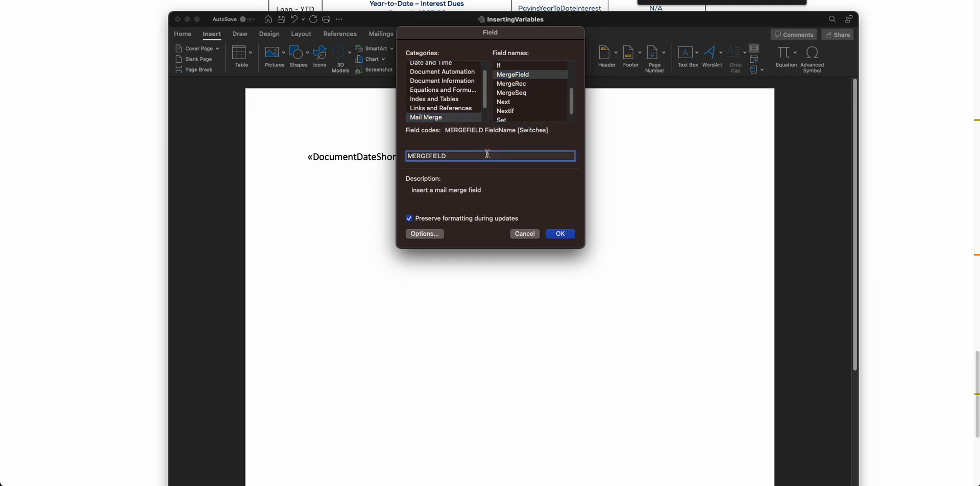
pyautogui.write('BorrowerFirst')
# Check the name by searching the variables page for "Borrowe", insert the BorrowerFirst field in Word, and add new lines after it
pyautogui.press('super+Tab')
pyautogui.click(503, 246)
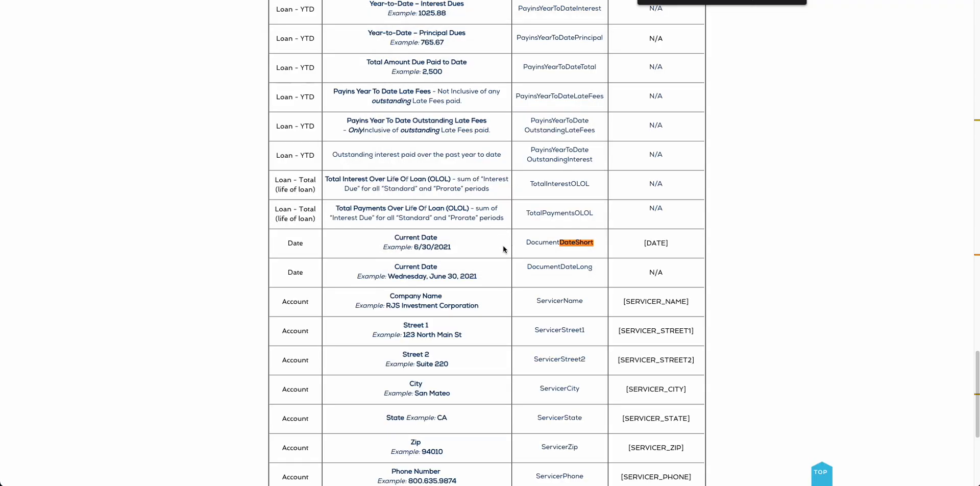
pyautogui.write('Borrowe')
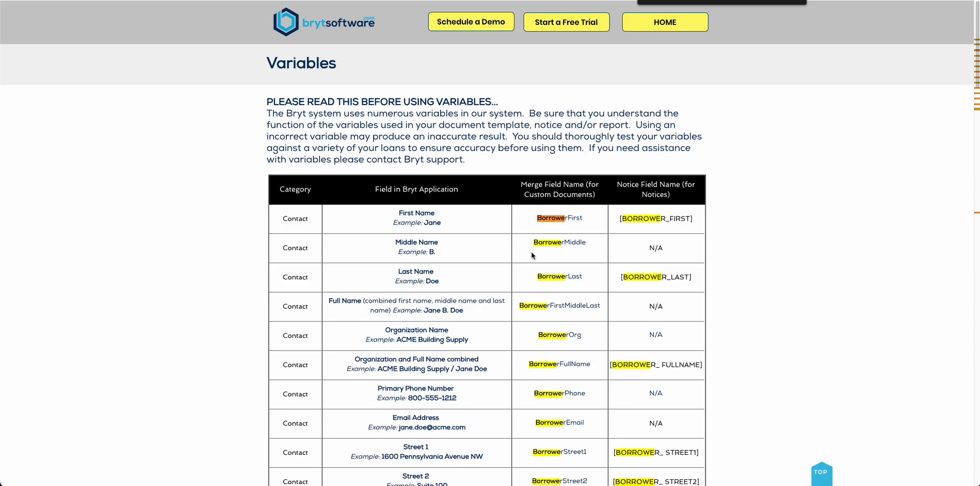
pyautogui.press('super+Tab')
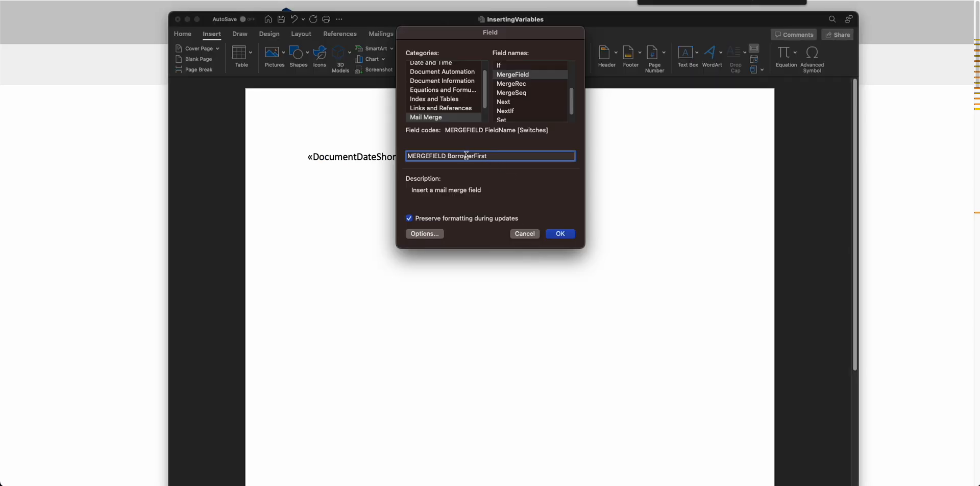
pyautogui.click(557, 233)
pyautogui.press('Return')
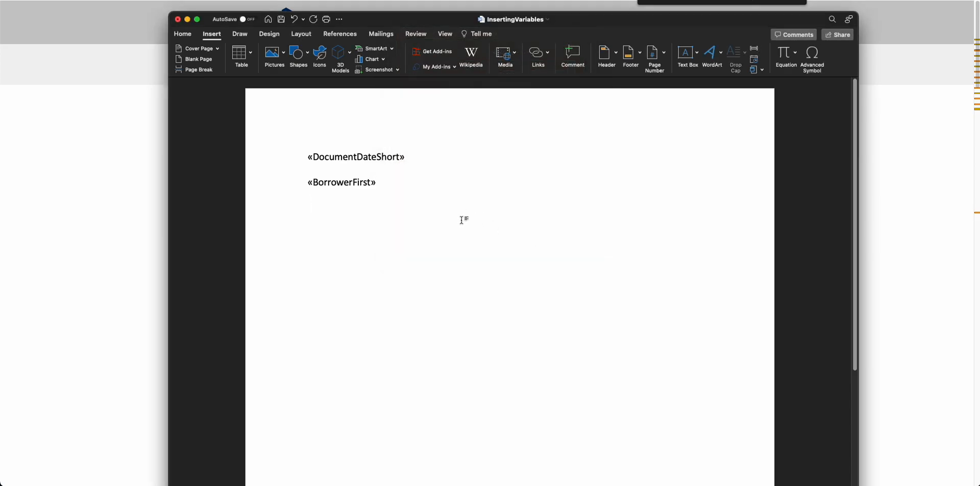
# Switch back to the variables page and search it for "PaymentDue" to find the next payment due date variable
pyautogui.click(518, 2)
pyautogui.click(733, 159)
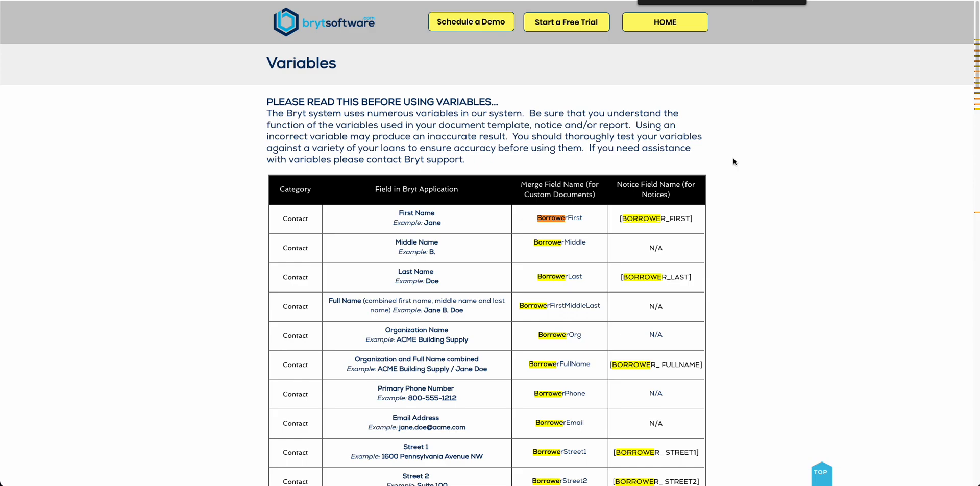
pyautogui.write('PaymentDue')
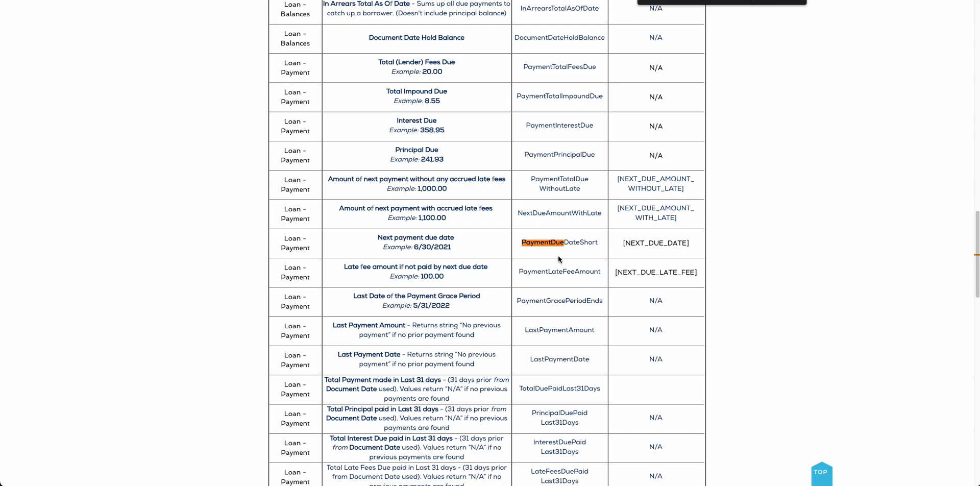
# Switch to the Word document, insert a Mail Merge MergeField named PaymentDueDateShort below the borrower field, and add new lines after it
pyautogui.press('super+Tab')
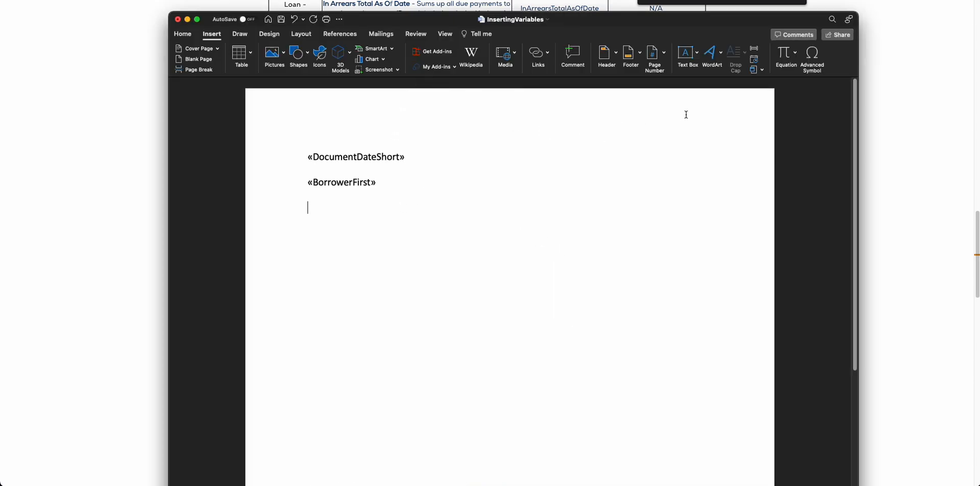
pyautogui.click(754, 48)
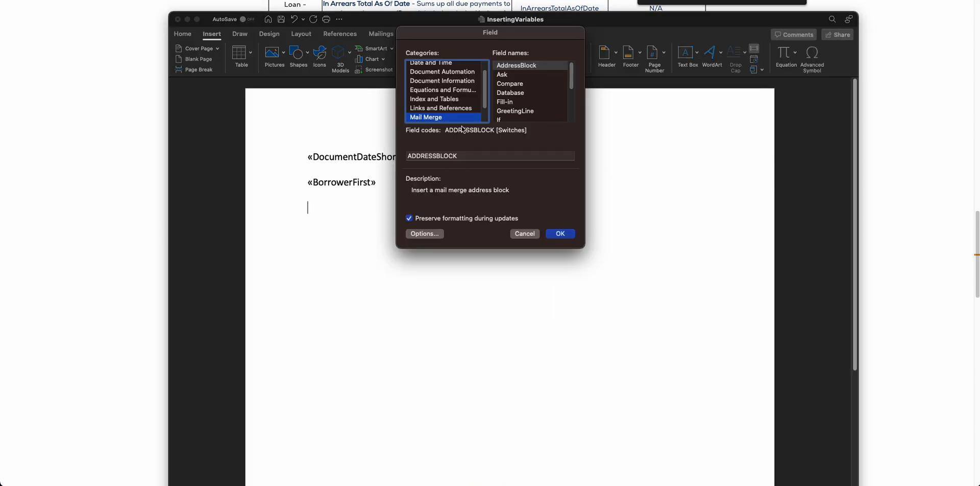
pyautogui.scroll(-3, 511, 111)
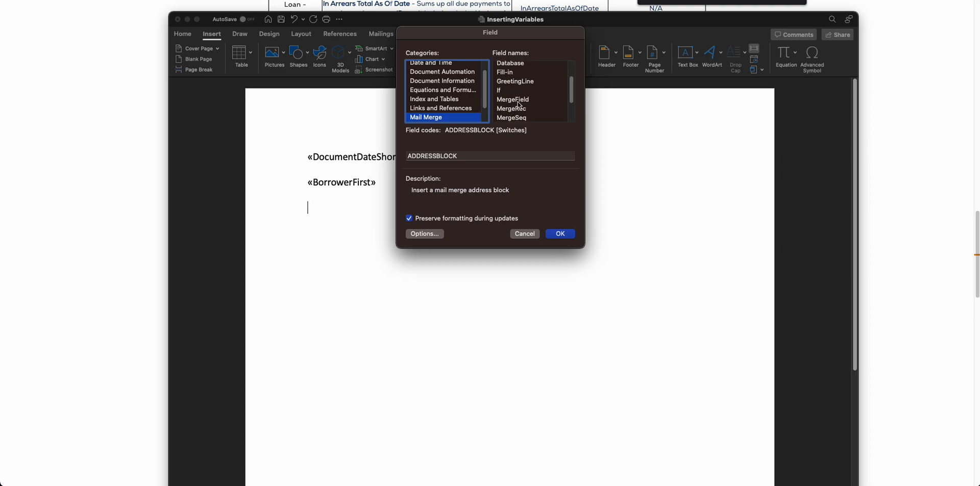
pyautogui.click(512, 99)
pyautogui.click(502, 156)
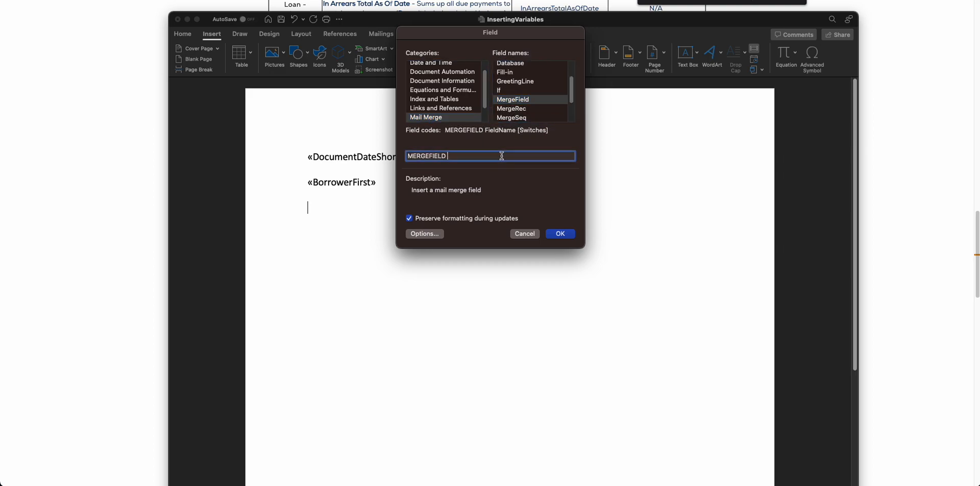
pyautogui.write('PaymentDueDateShort')
pyautogui.click(560, 235)
pyautogui.press('Return')
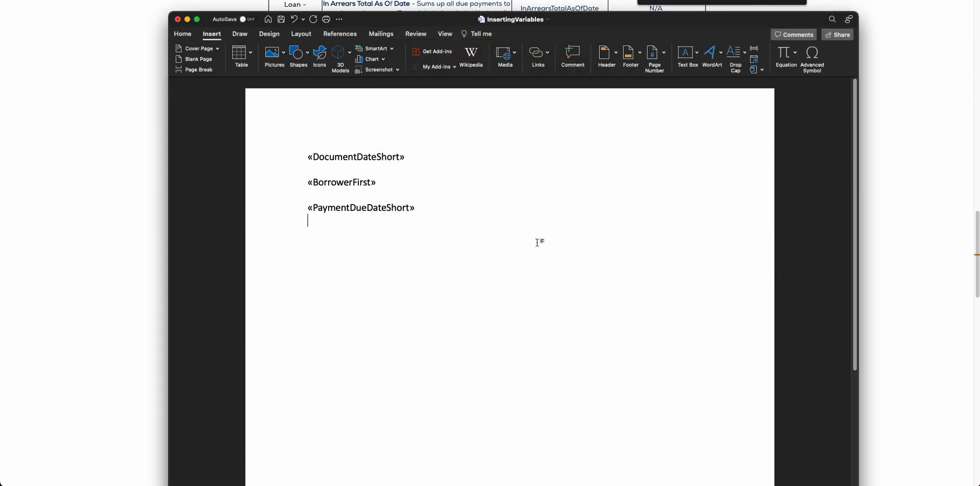
# Return to the variables page and search it for "nextdue" to find the next payment amount variables
pyautogui.press('super+Tab')
pyautogui.click(584, 237)
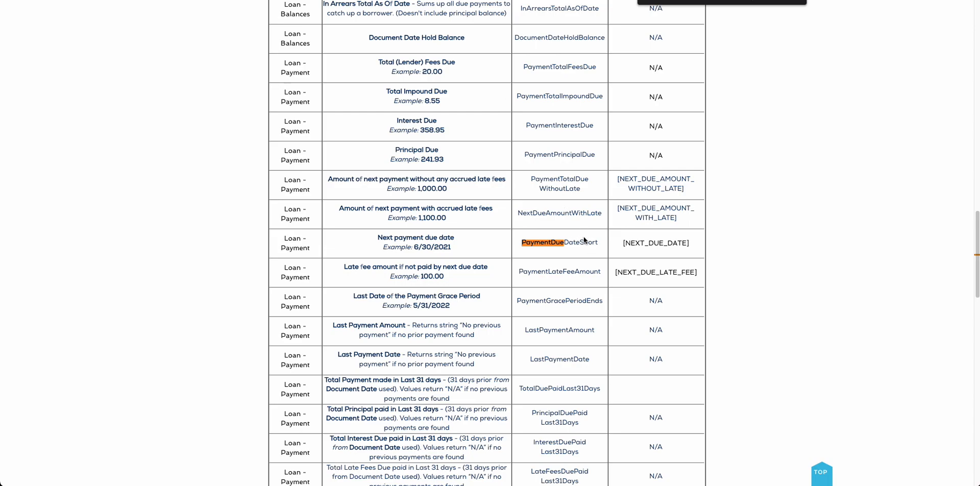
pyautogui.write('due')
pyautogui.press('Escape')
pyautogui.hotkey('ctrl', 'f')
pyautogui.write('nextdue')
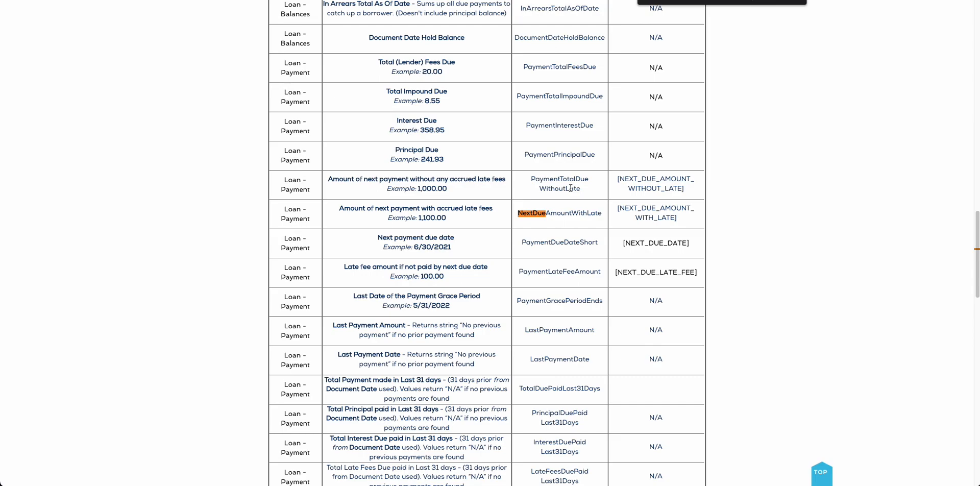
# In the Word document, insert a Mail Merge MergeField named PaymentTotalDueWithoutLate, rechecking the name on the variables page, and save the document
pyautogui.press('super+Tab')
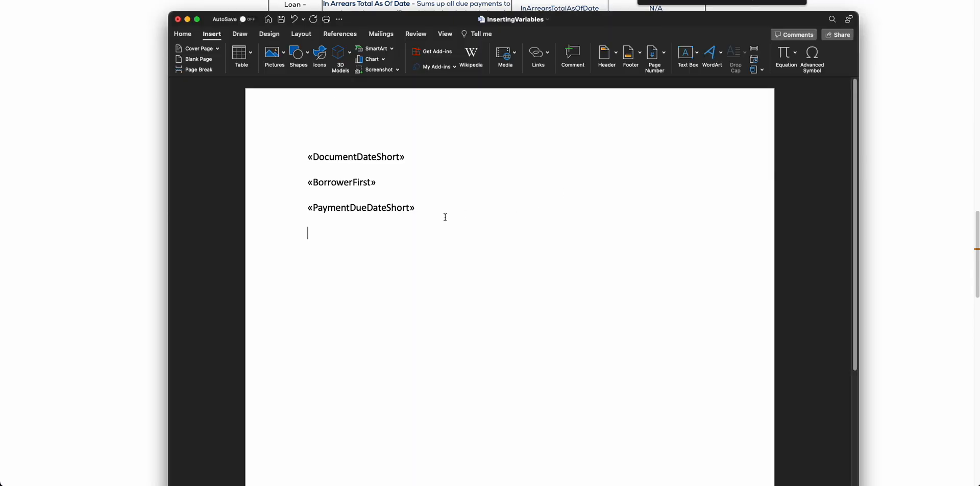
pyautogui.click(754, 48)
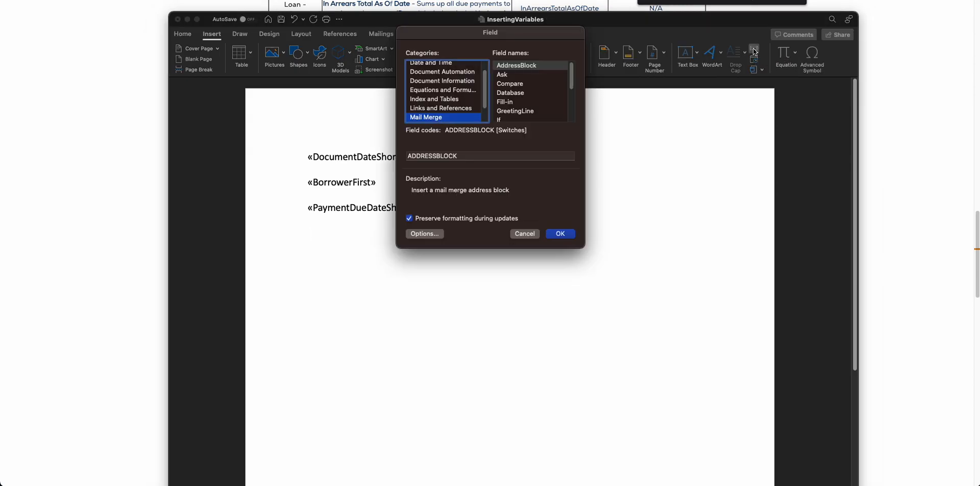
pyautogui.scroll(-3, 511, 112)
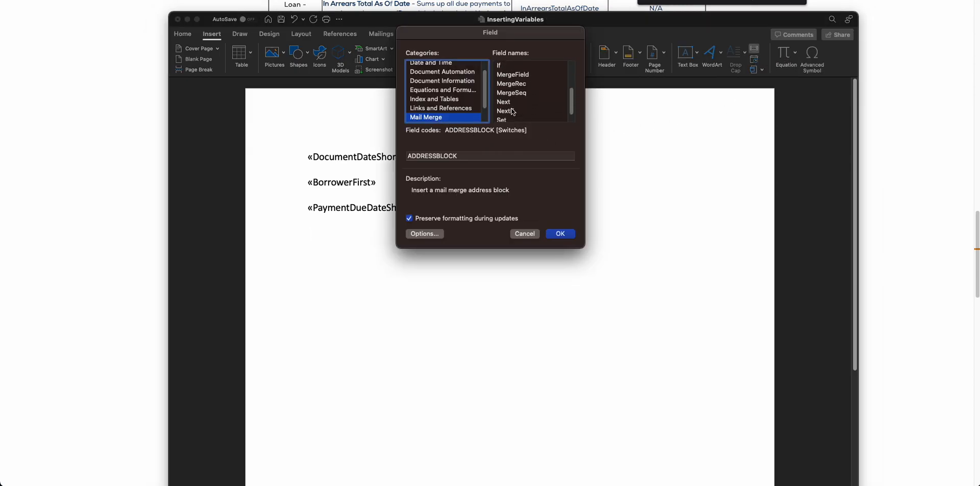
pyautogui.click(520, 88)
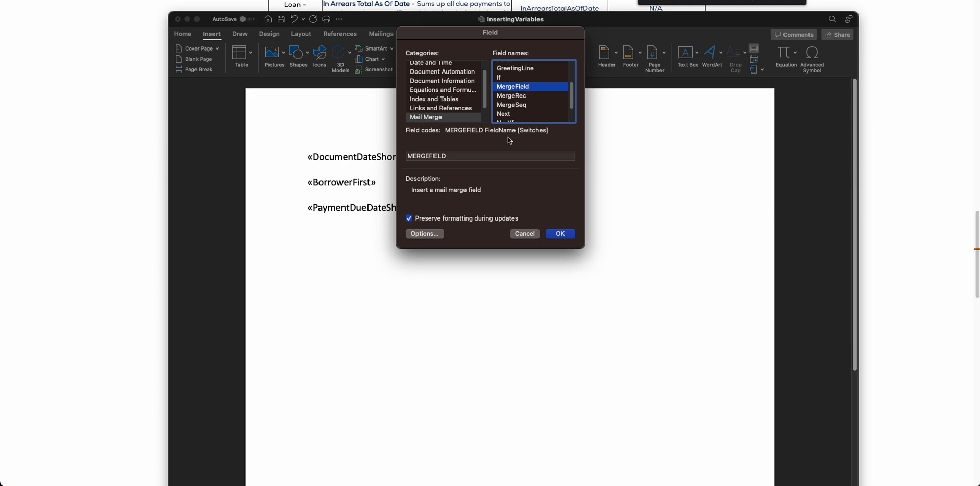
pyautogui.click(494, 156)
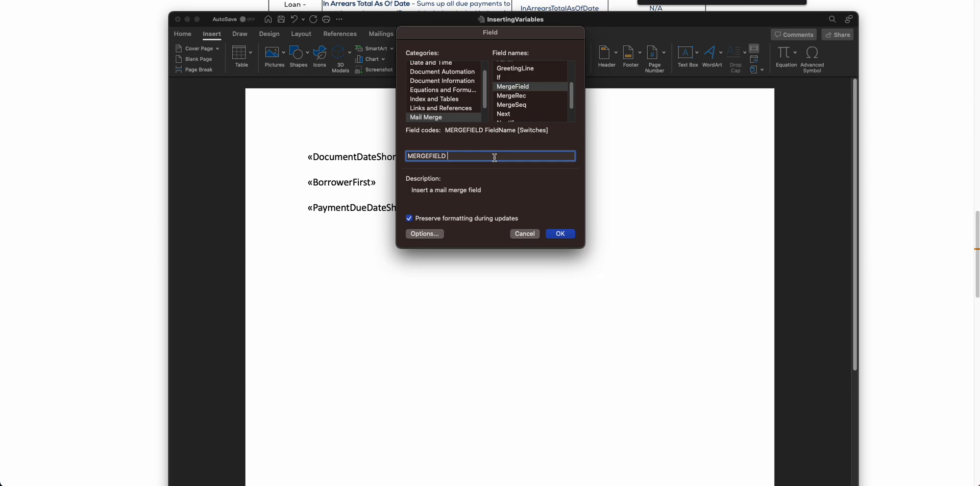
pyautogui.click(432, 4)
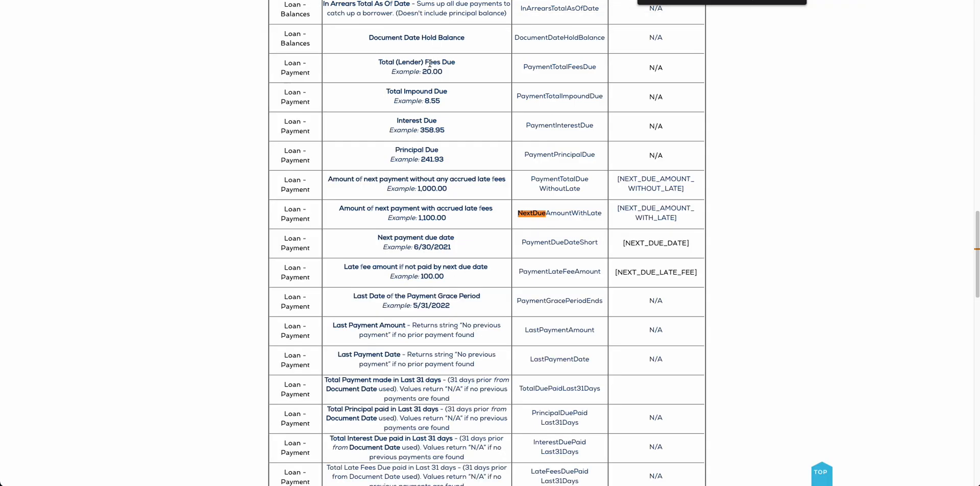
pyautogui.press('super+Tab')
pyautogui.write('PaymentTotal')
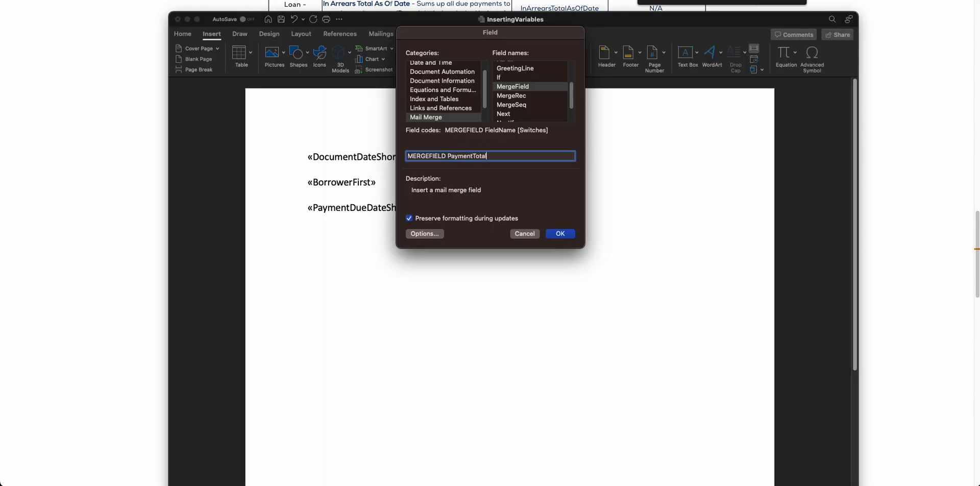
pyautogui.write('DueWithoutLate')
pyautogui.press('Return')
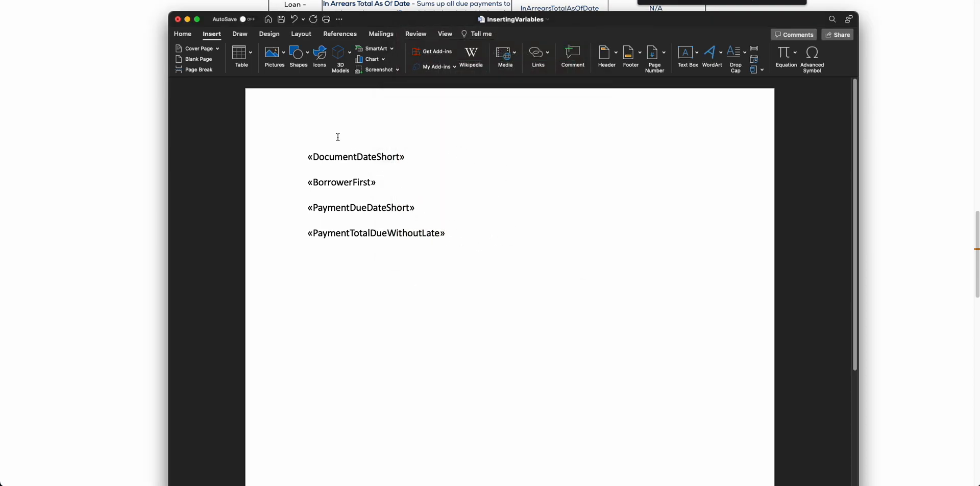
pyautogui.click(281, 20)
# Add the label "Due Date:" in front of the PaymentDueDateShort field
pyautogui.moveTo(308, 208); pyautogui.dragTo(362, 208)
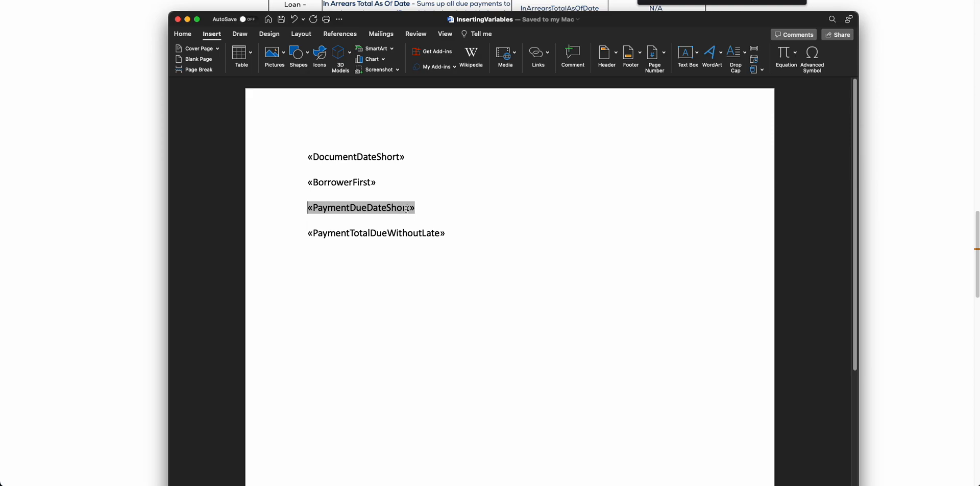
pyautogui.write('Da')
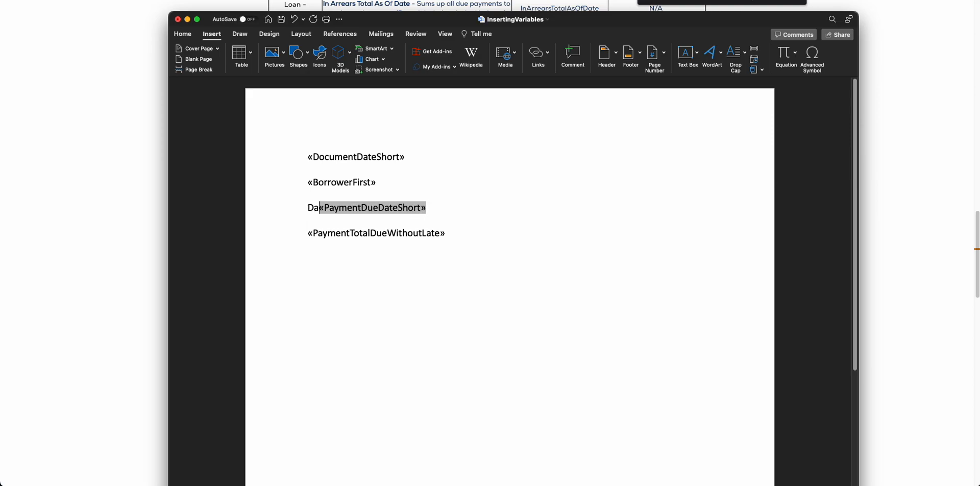
pyautogui.write('ue Date:')
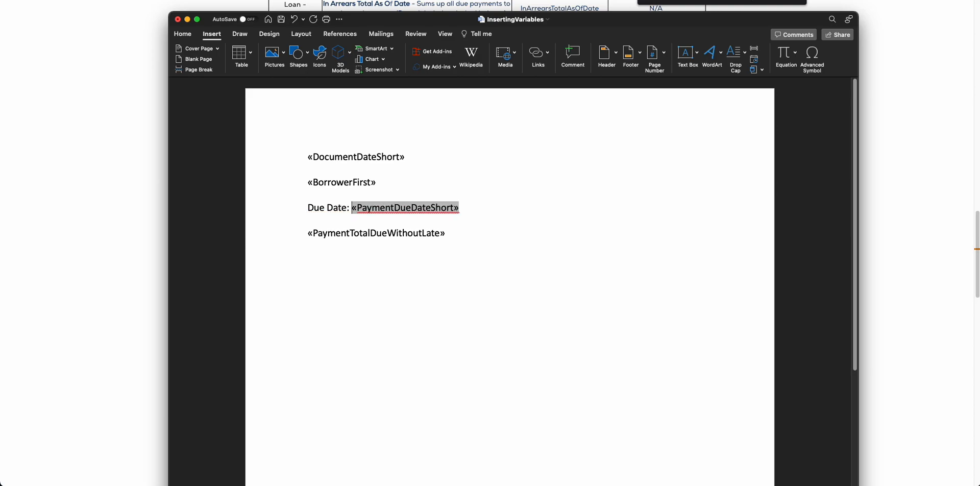
# Add the label "Amount Due:" in front of the PaymentTotalDueWithoutLate field
pyautogui.click(304, 236)
pyautogui.write('Amount Die')
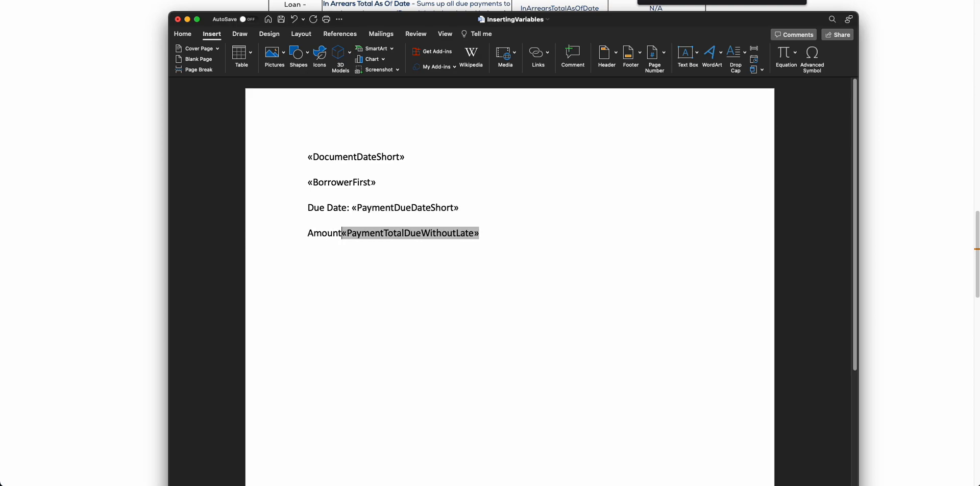
pyautogui.press('BackSpace')
pyautogui.press('BackSpace')
pyautogui.write('ue:')
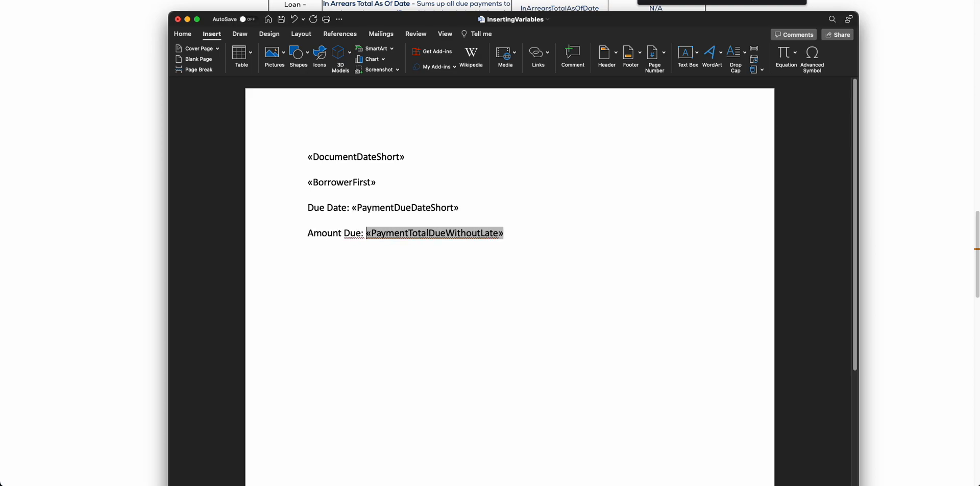
# Turn the BorrowerFirst line into a greeting with "Dear" before the field and a comma after it, and save the document
pyautogui.click(308, 184)
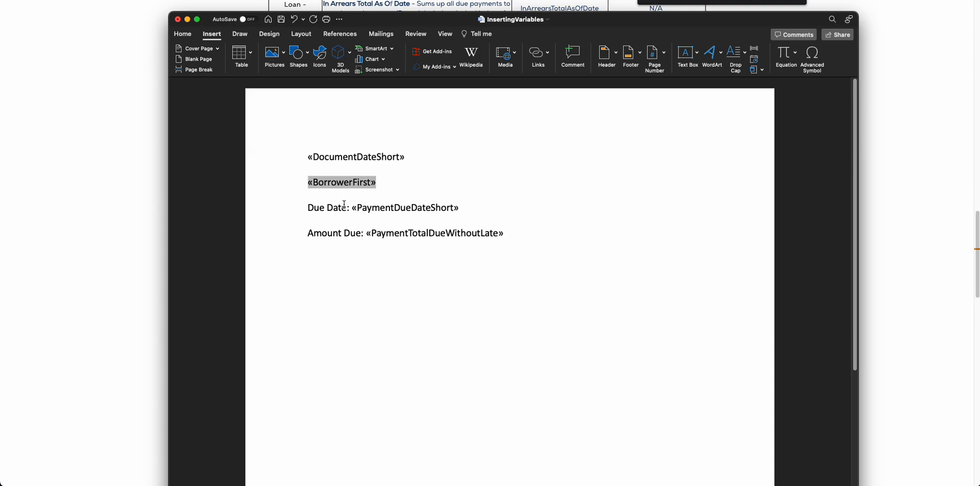
pyautogui.write('Dear')
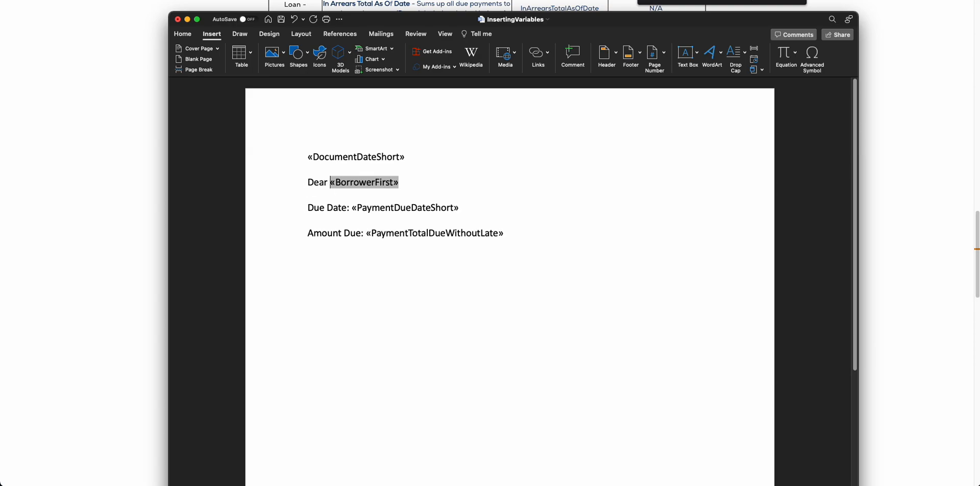
pyautogui.press('End')
pyautogui.write(',')
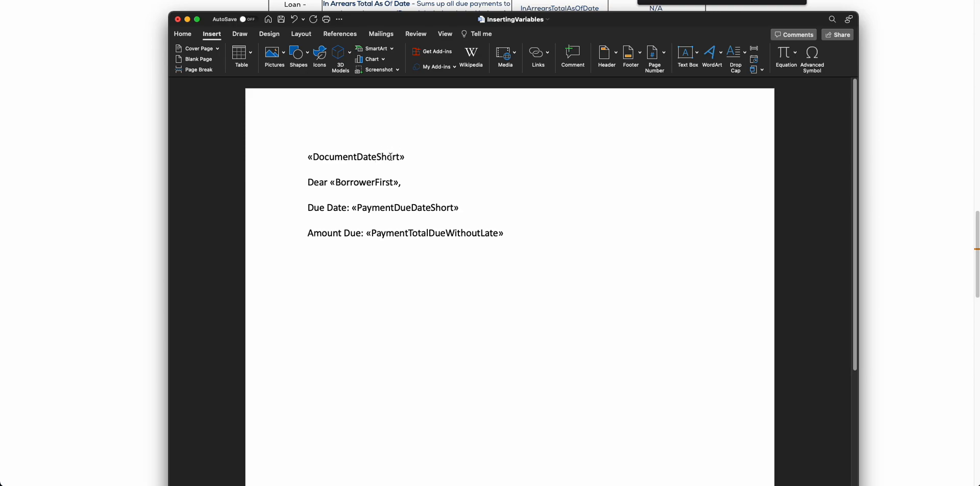
pyautogui.click(282, 22)
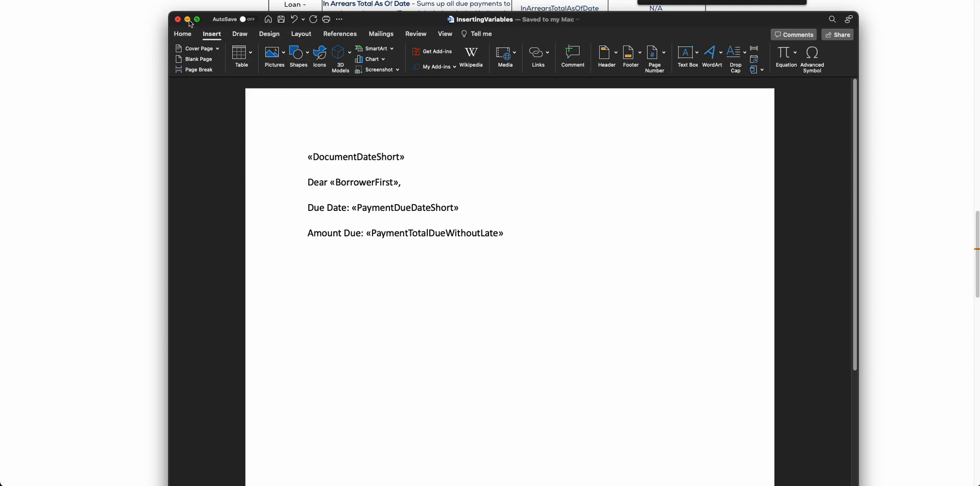
# Switch to Bryt's document templates page and upload InsertingVariables from Downloads as a new template
pyautogui.click(188, 21)
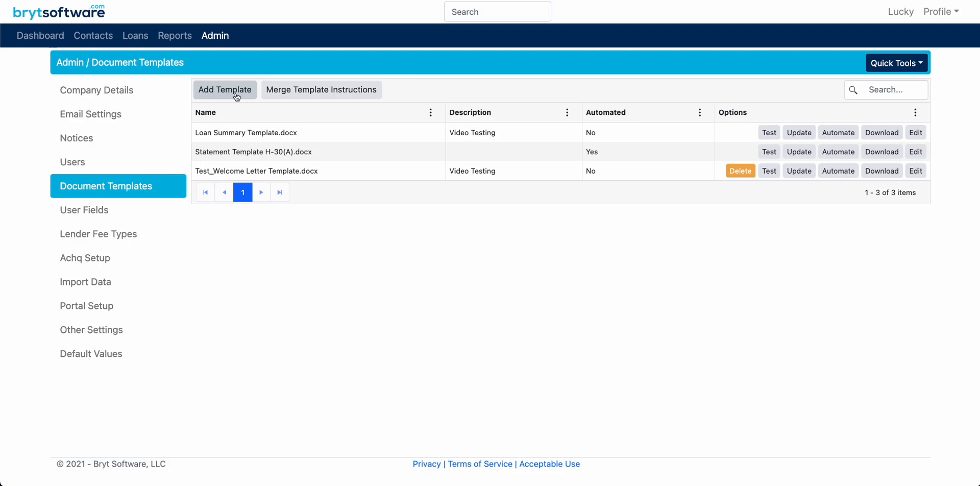
pyautogui.click(237, 97)
pyautogui.click(331, 83)
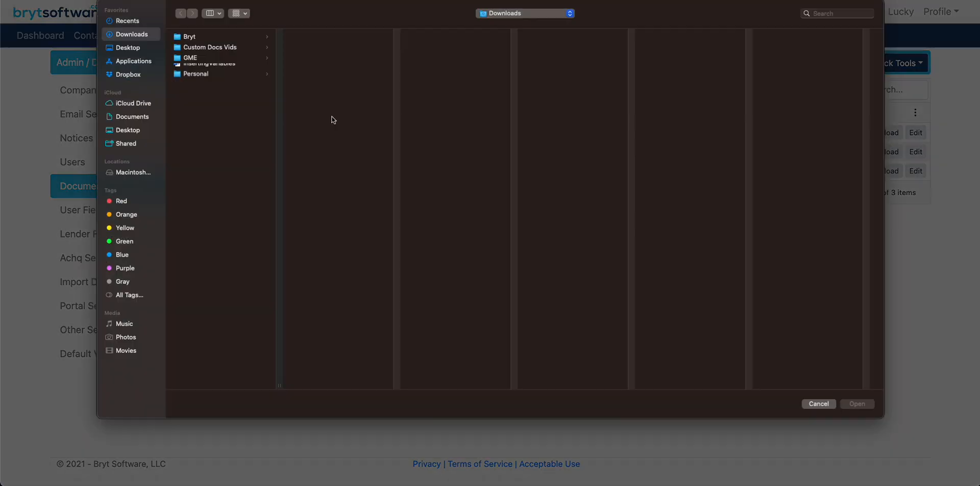
pyautogui.click(223, 80)
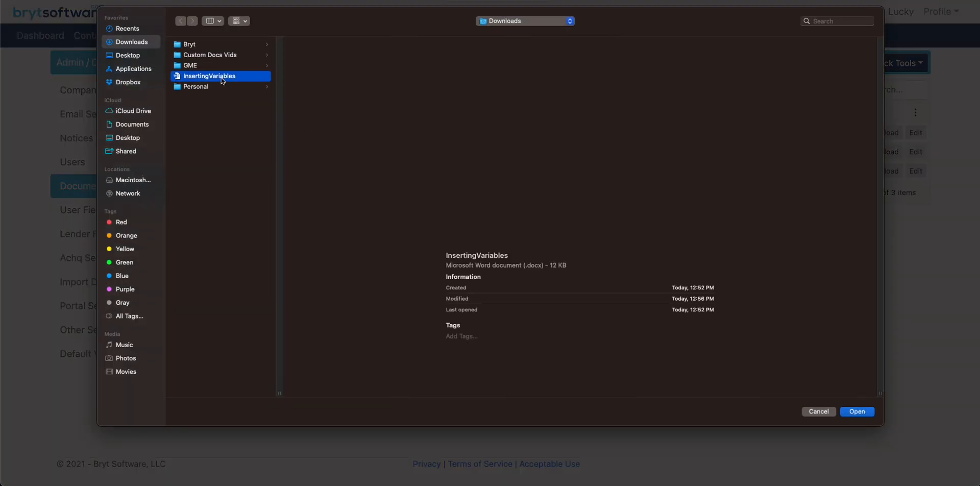
pyautogui.press('Return')
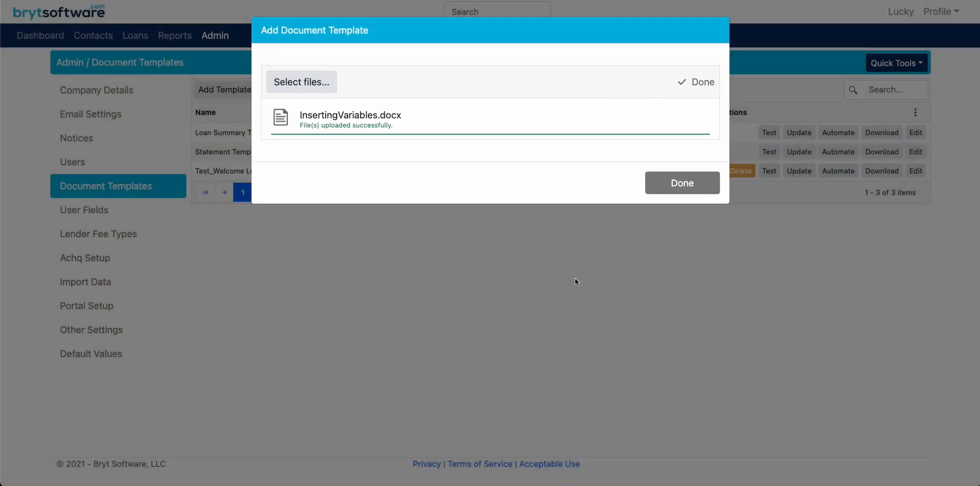
pyautogui.click(675, 185)
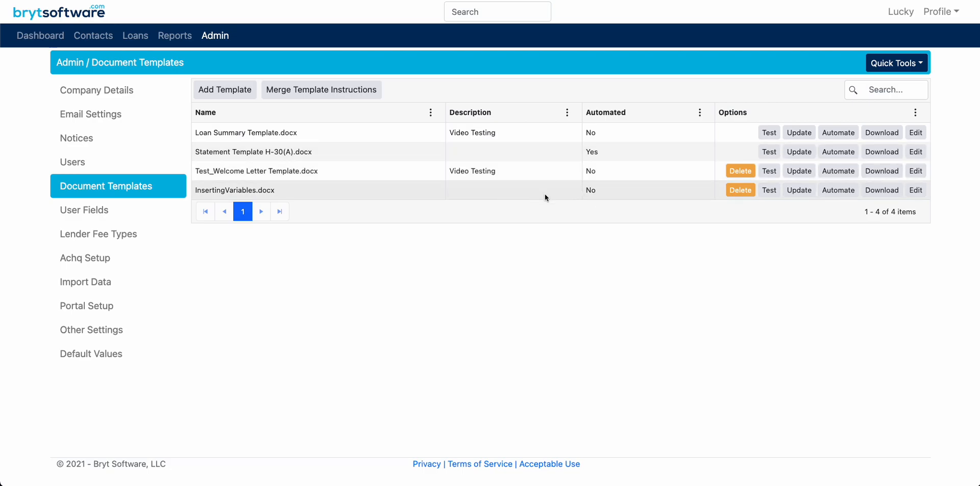
# Generate a test of the InsertingVariables.docx template for the Custom Documents Video Walkthrough loan, with the document date 06/23/2023
pyautogui.click(770, 190)
pyautogui.click(602, 110)
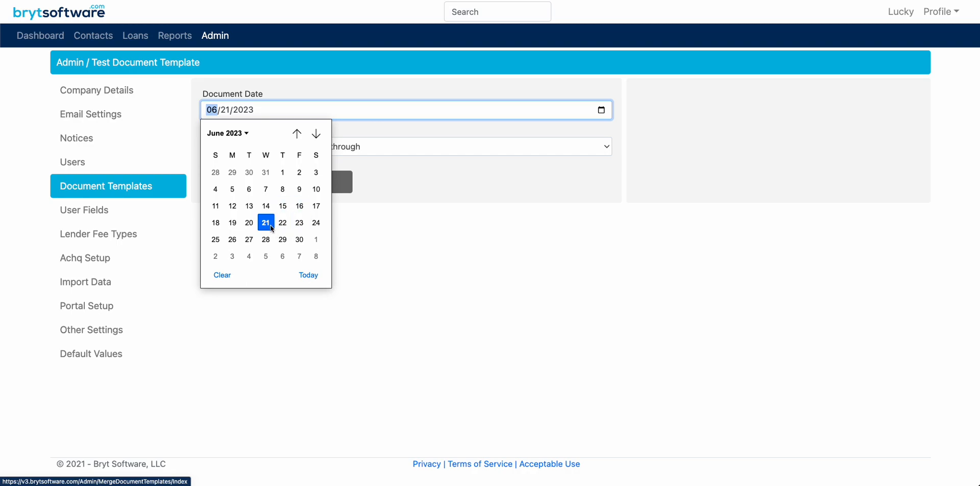
pyautogui.click(300, 223)
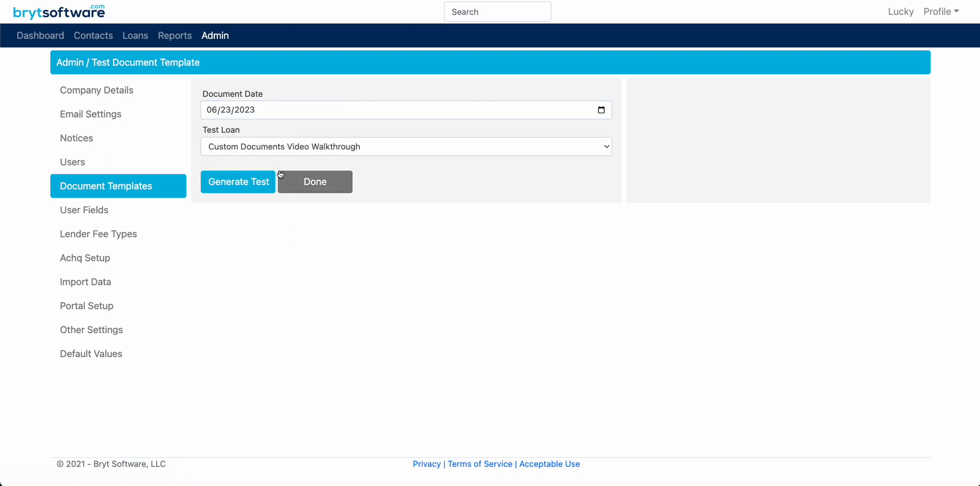
pyautogui.click(249, 185)
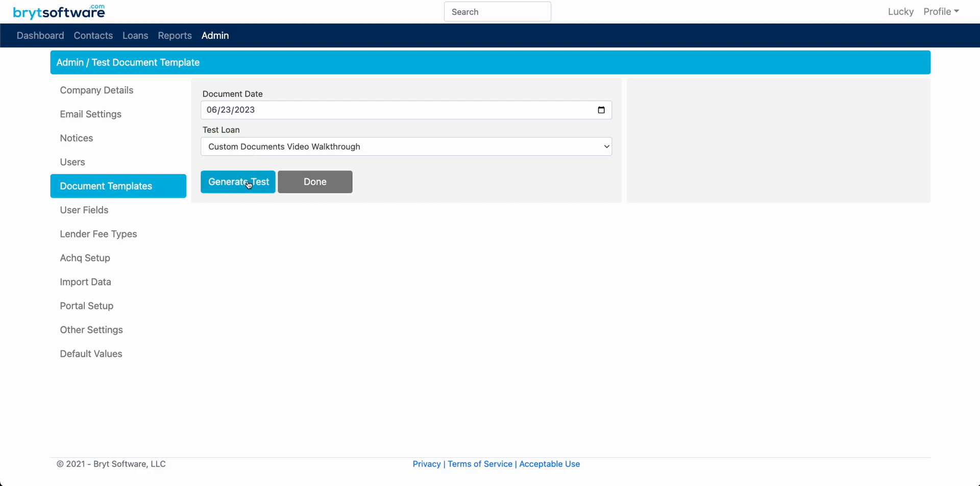
pyautogui.click(247, 191)
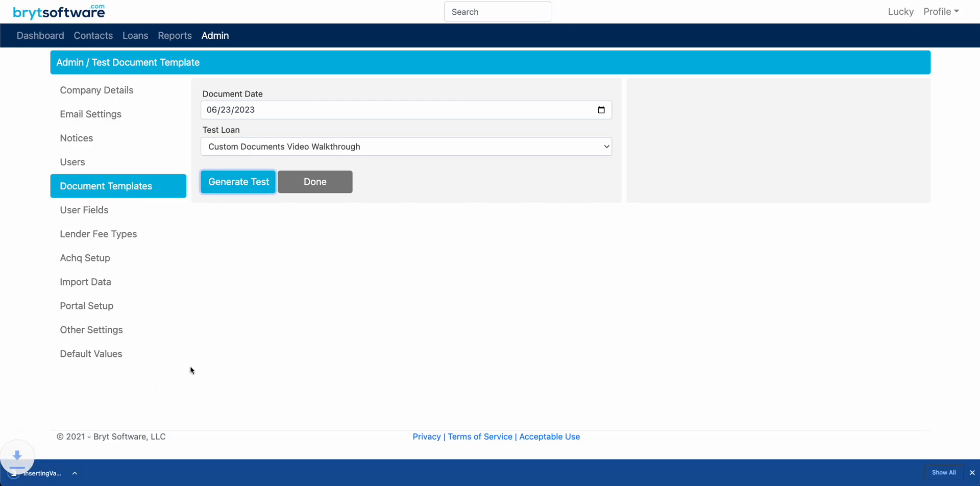
# Open the generated test document in Word, check the merged date, greeting, due date and amount due, and return to Bryt
pyautogui.click(66, 475)
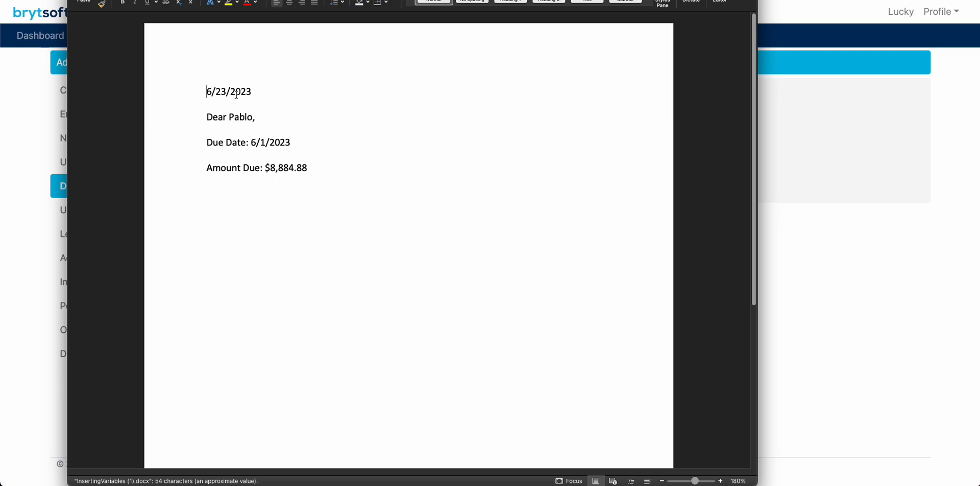
pyautogui.moveTo(258, 92); pyautogui.dragTo(192, 91)
pyautogui.click(239, 120)
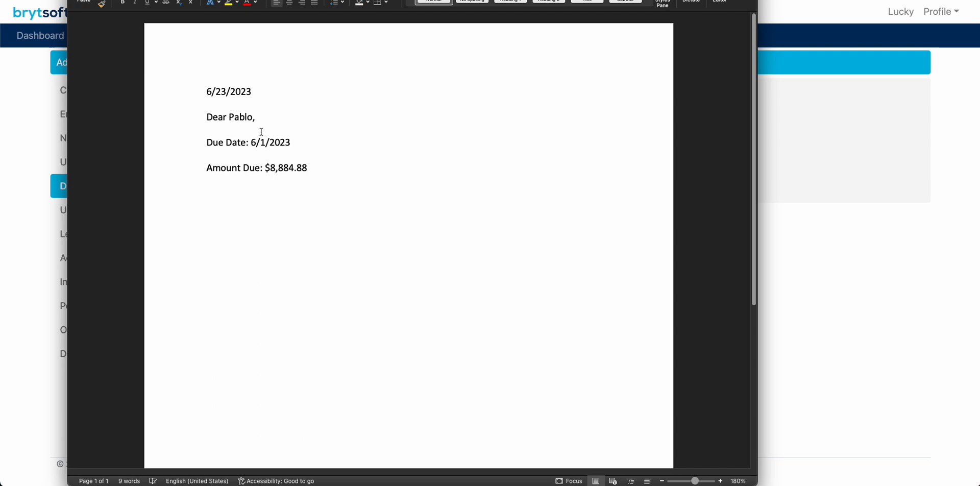
pyautogui.tripleClick(283, 168)
pyautogui.click(313, 172)
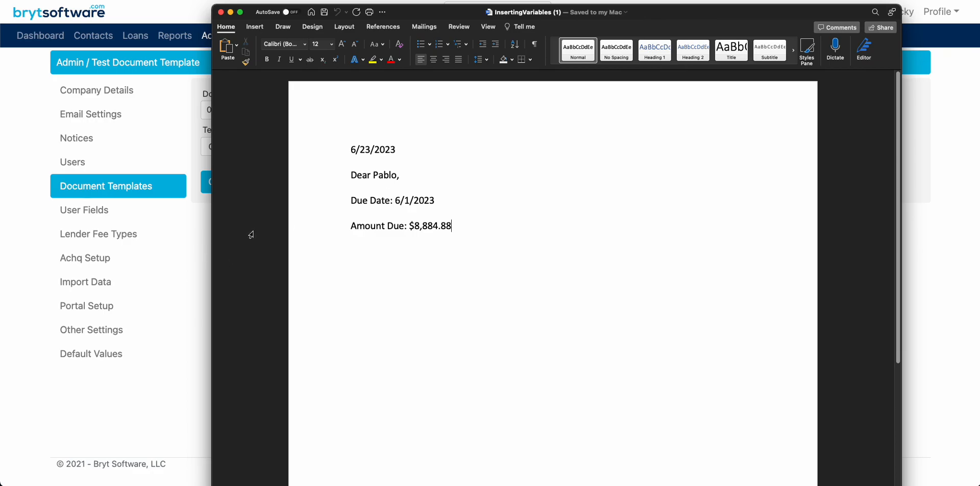
pyautogui.click(201, 225)
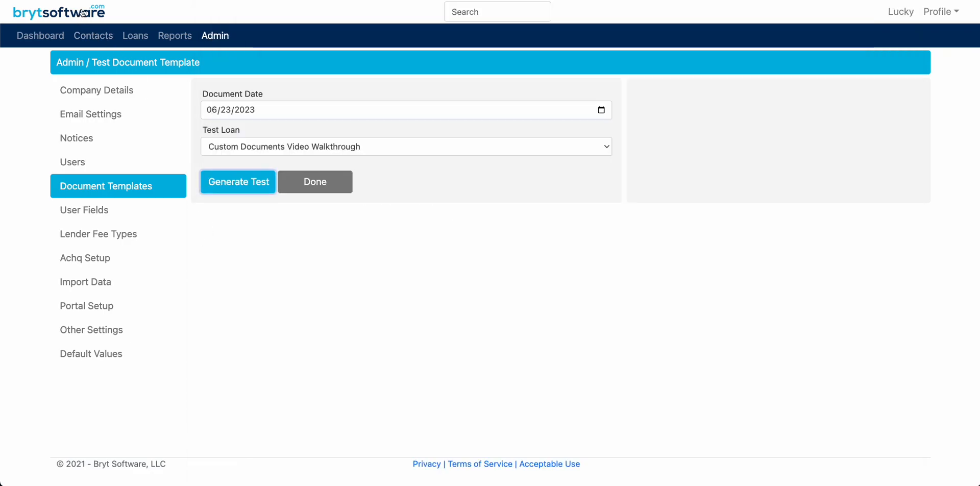
# Open the payment schedule of the Custom Documents Video Walkthrough loan
pyautogui.click(135, 35)
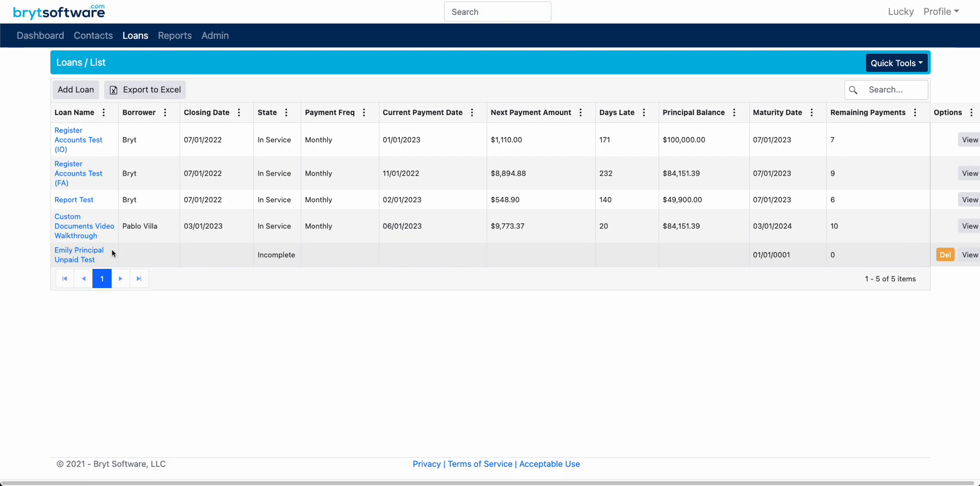
pyautogui.click(78, 231)
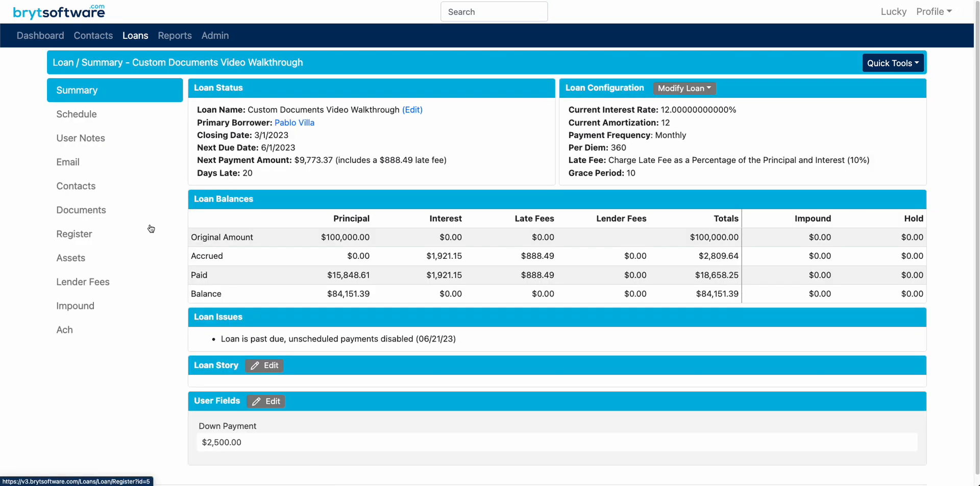
pyautogui.click(98, 113)
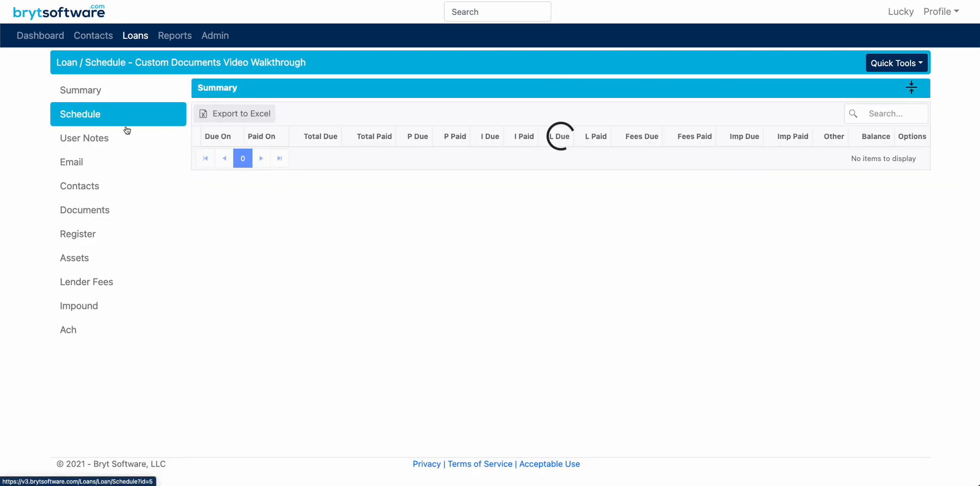
# Examine the third payment's due date and total due in the schedule and compare them with the generated test document
pyautogui.moveTo(210, 196); pyautogui.dragTo(239, 196)
pyautogui.click(244, 196)
pyautogui.click(240, 196)
pyautogui.doubleClick(238, 196)
pyautogui.click(238, 197)
pyautogui.click(231, 196)
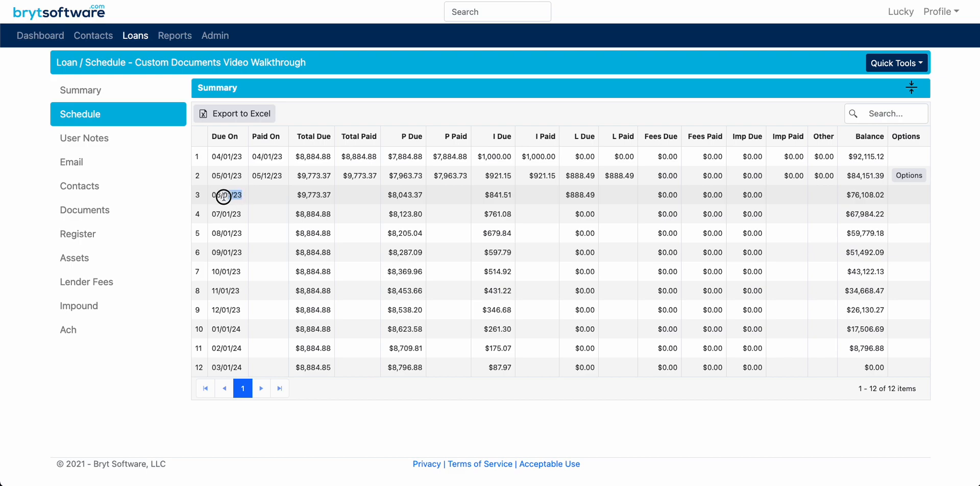
pyautogui.moveTo(210, 214); pyautogui.dragTo(213, 196)
pyautogui.click(244, 198)
pyautogui.click(264, 193)
pyautogui.moveTo(244, 195); pyautogui.dragTo(211, 196)
pyautogui.click(307, 214)
pyautogui.press('super+Tab')
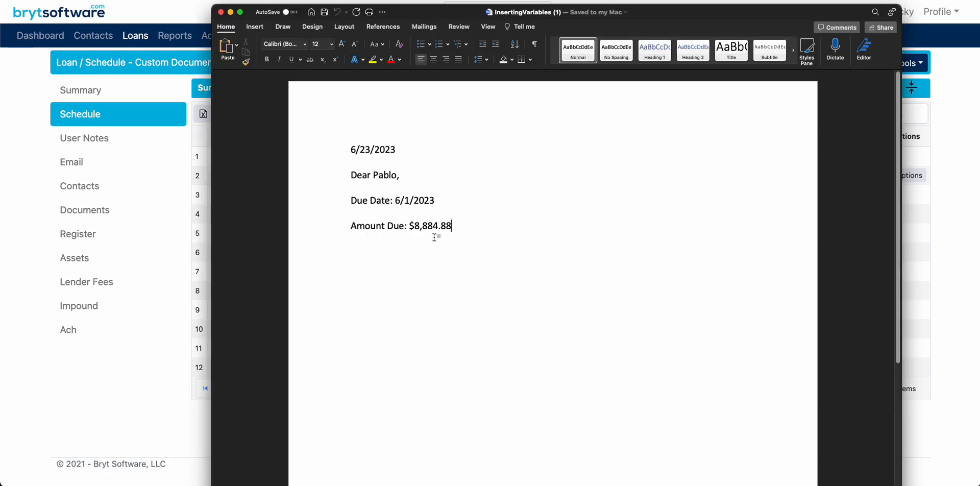
pyautogui.click(202, 177)
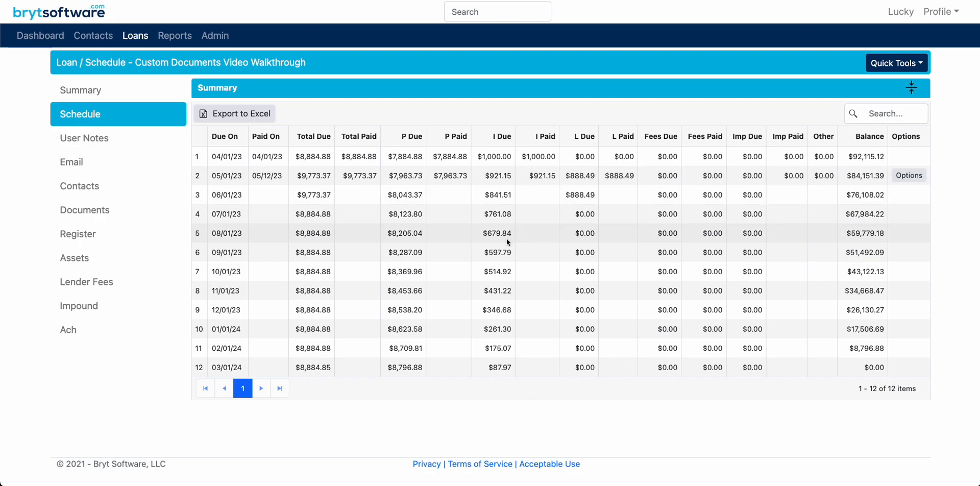
# In Calculator, enter 9773.37 minus 8884.88 to compare the third payment's total with the document's amount due, and close Calculator
pyautogui.press('super+Tab')
pyautogui.moveTo(534, 204); pyautogui.dragTo(684, 278)
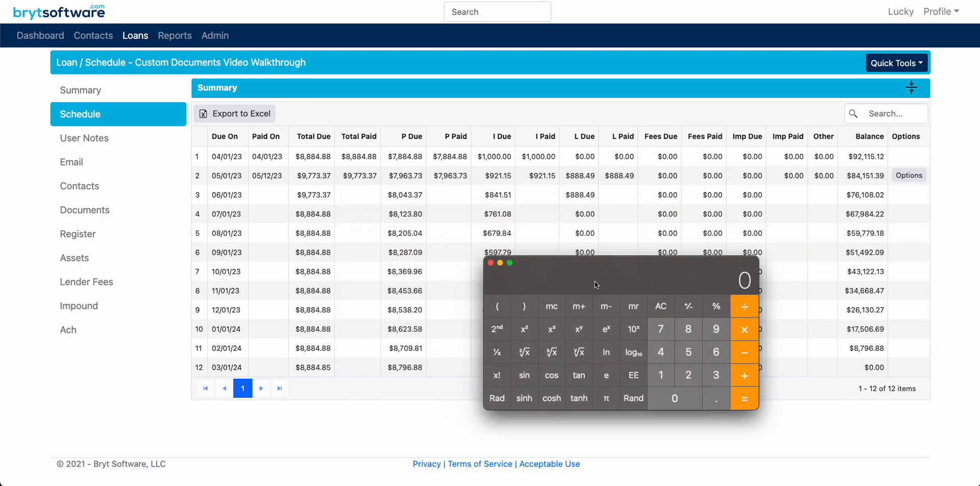
pyautogui.moveTo(595, 284); pyautogui.dragTo(350, 262)
pyautogui.write('9773.37')
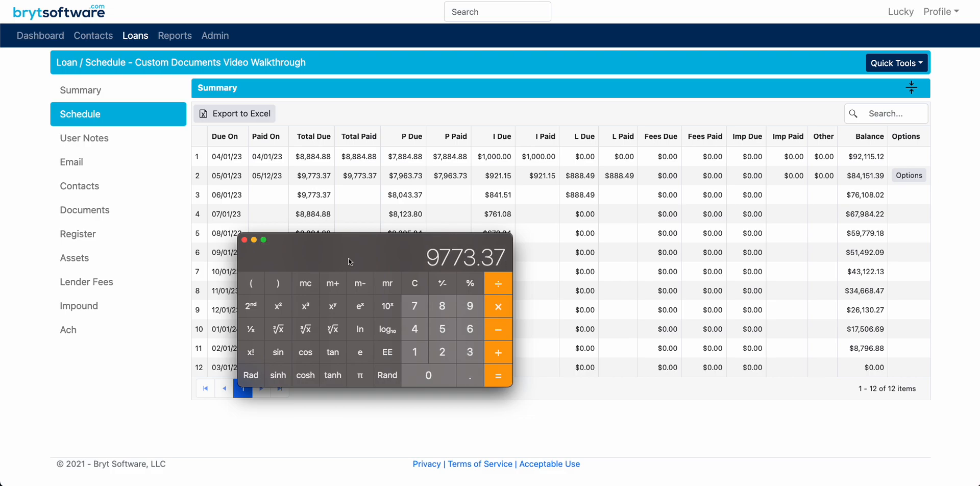
pyautogui.press('-')
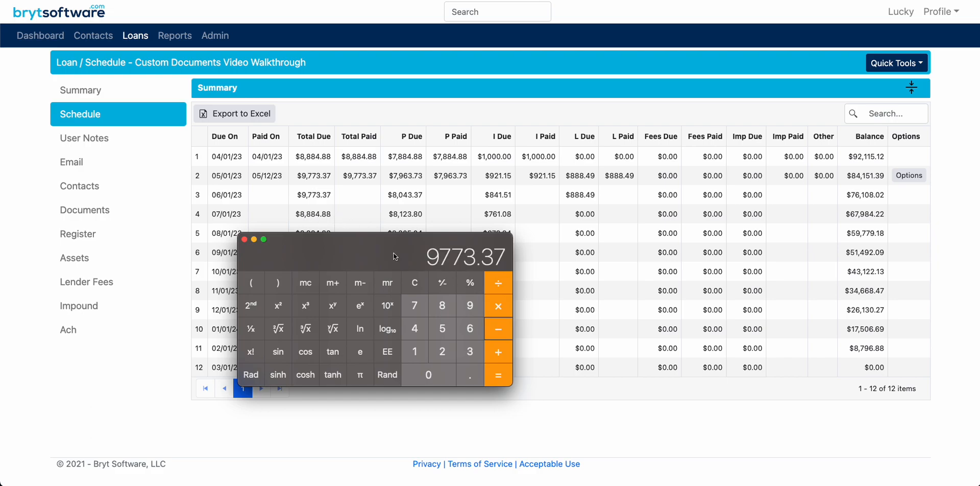
pyautogui.write('888')
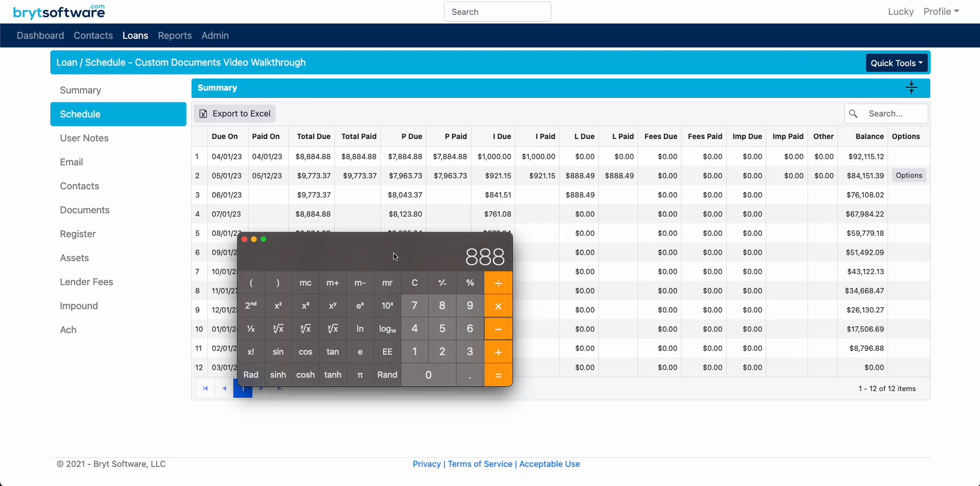
pyautogui.write('4.88')
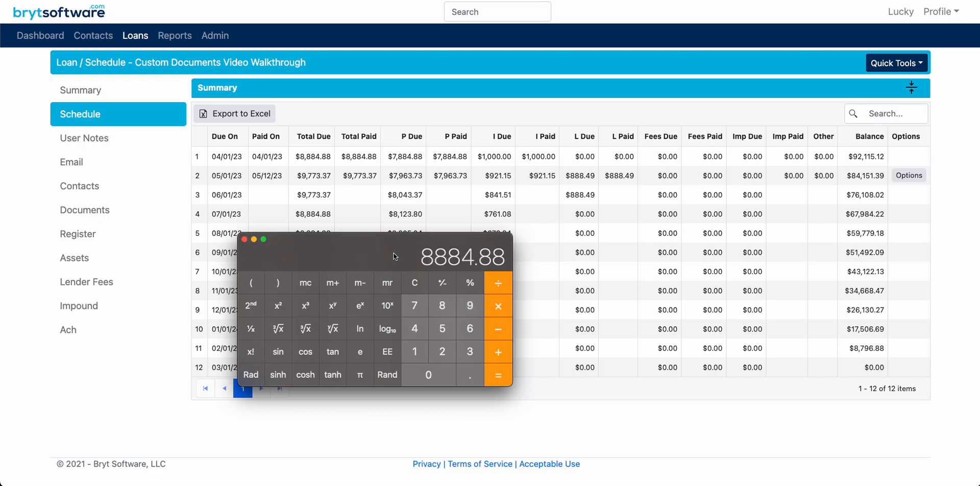
pyautogui.moveTo(393, 253); pyautogui.dragTo(253, 245)
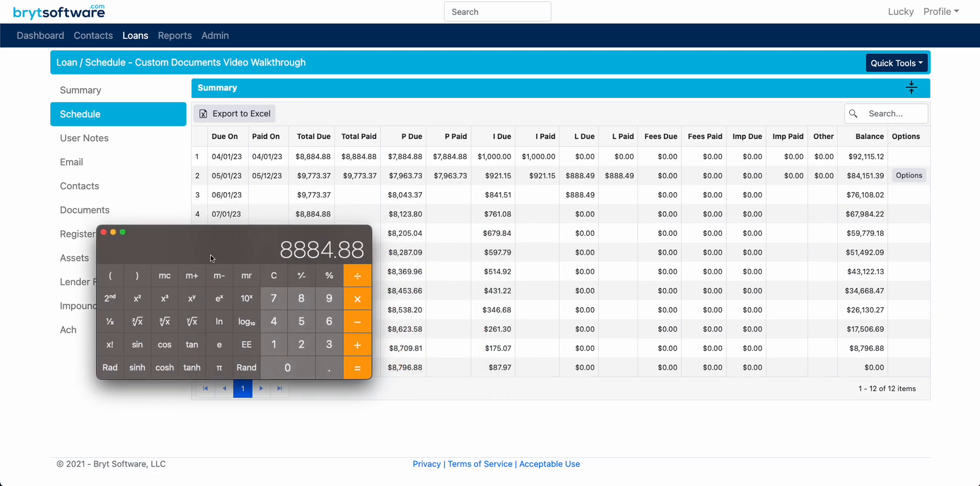
pyautogui.click(104, 233)
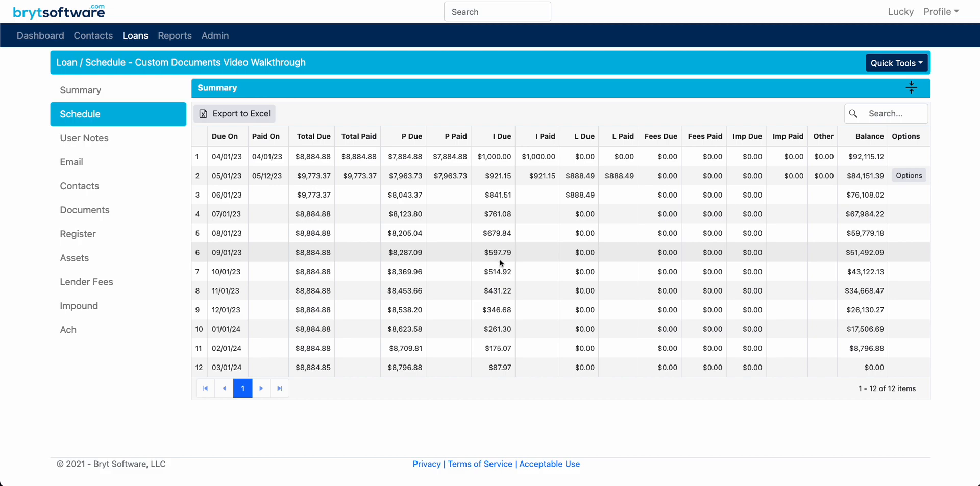
# Close the test document in Word and open the Documents page of the Custom Documents Video Walkthrough loan in Bryt
pyautogui.press('super+Tab')
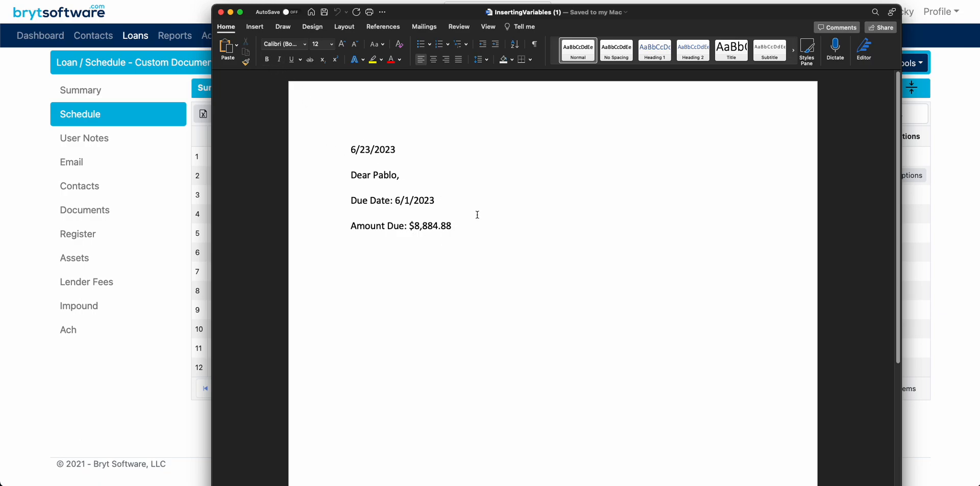
pyautogui.click(221, 12)
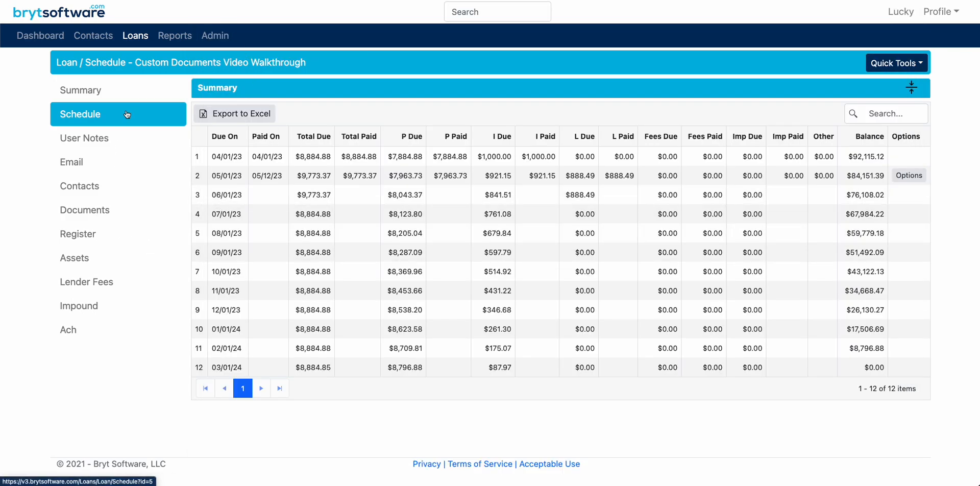
pyautogui.click(135, 36)
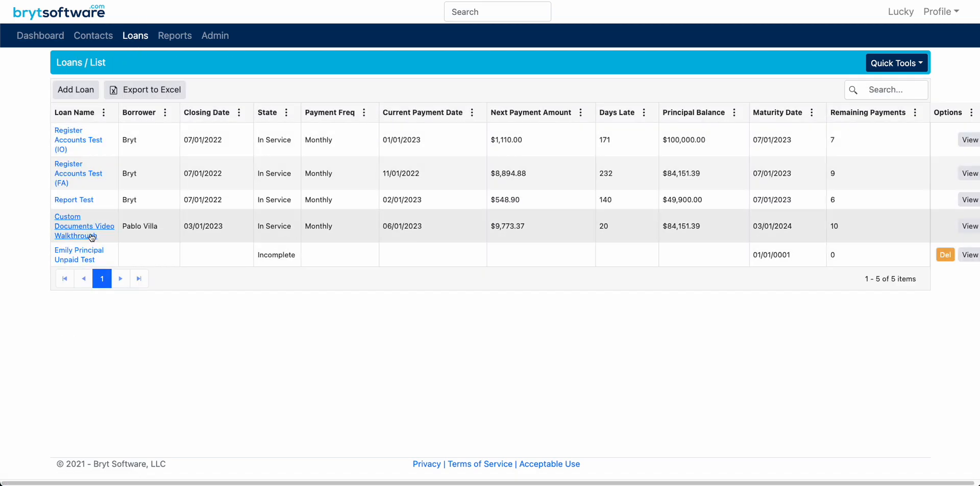
pyautogui.click(91, 229)
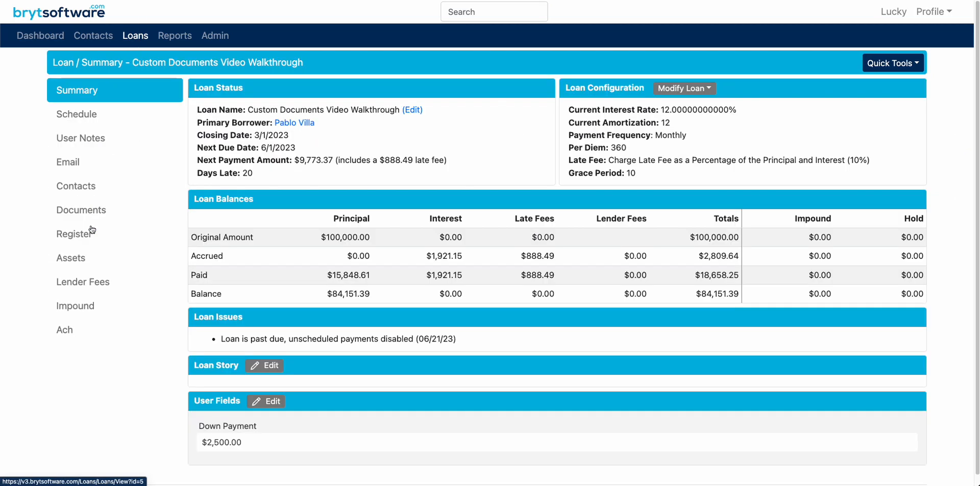
pyautogui.click(94, 211)
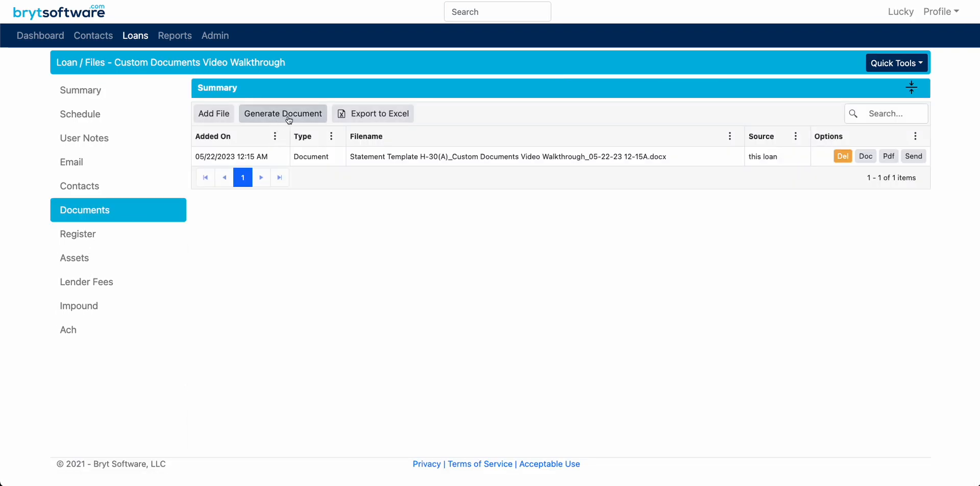
# Start a new loan document from the InsertingVariables.docx template, keeping the document date 06/21/2023, and proceed to the field verification
pyautogui.click(289, 119)
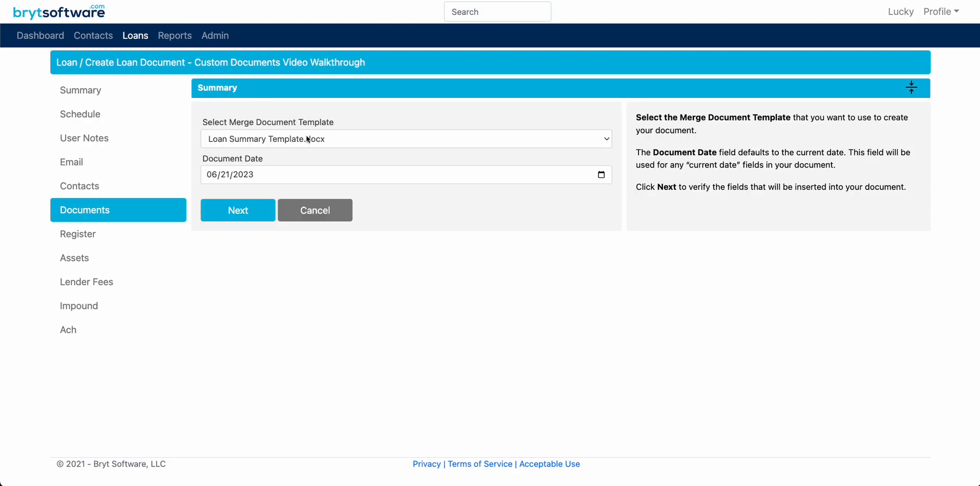
pyautogui.click(308, 138)
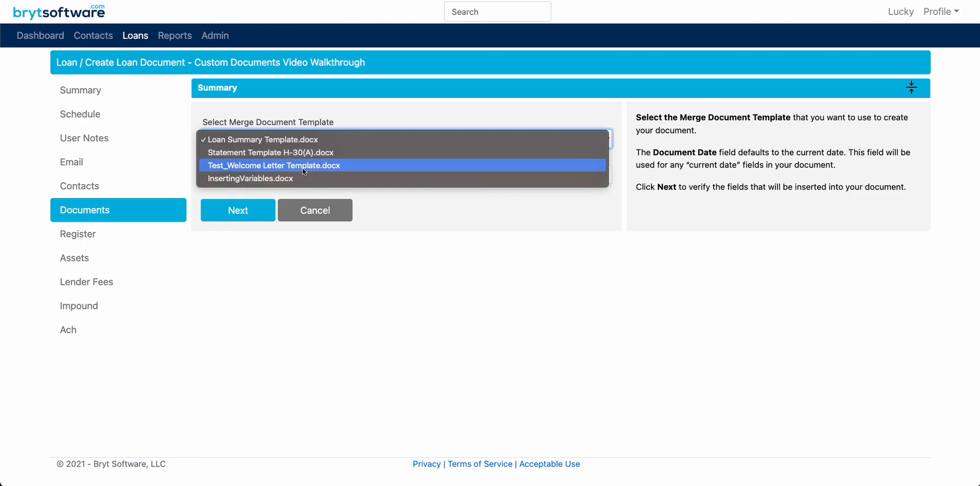
pyautogui.click(277, 178)
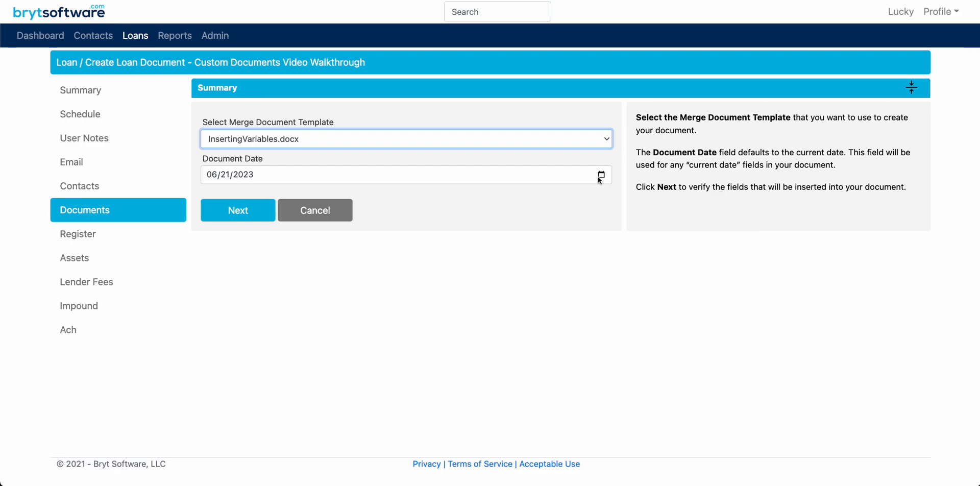
pyautogui.click(237, 217)
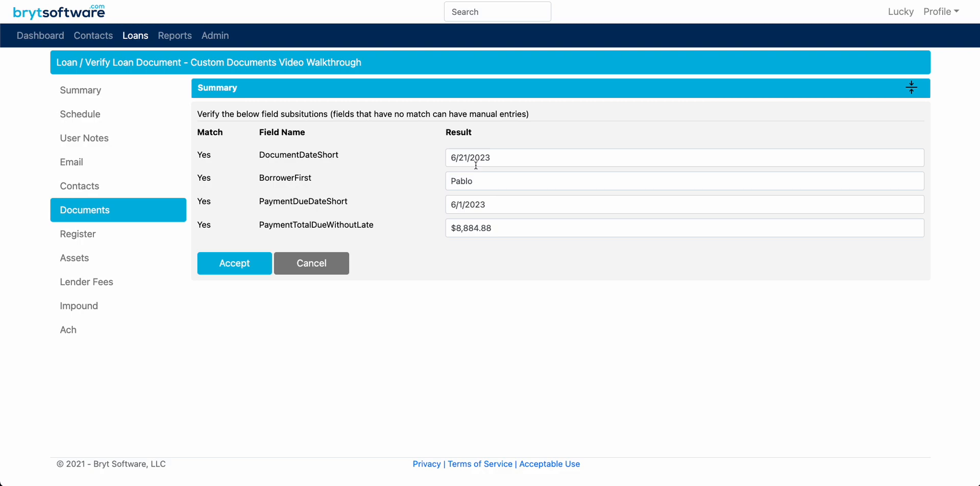
# Override the PaymentTotalDueWithoutLate result with $8,000 in the field verification
pyautogui.click(494, 229)
pyautogui.moveTo(490, 231); pyautogui.dragTo(448, 230)
pyautogui.click(455, 231)
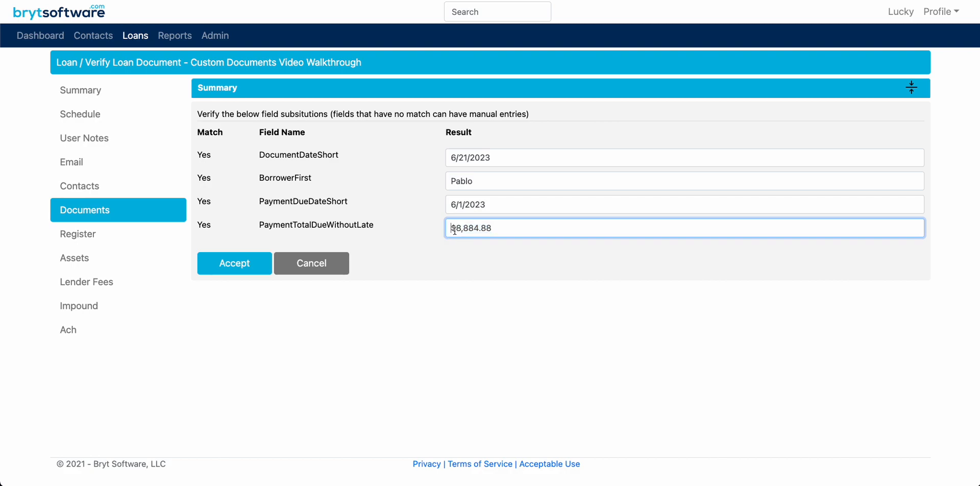
pyautogui.press('BackSpace')
pyautogui.write('$')
pyautogui.press('BackSpace')
pyautogui.write('$')
pyautogui.press('BackSpace')
pyautogui.write('$')
pyautogui.moveTo(503, 228); pyautogui.dragTo(457, 229)
pyautogui.write('8,000')
pyautogui.click(481, 246)
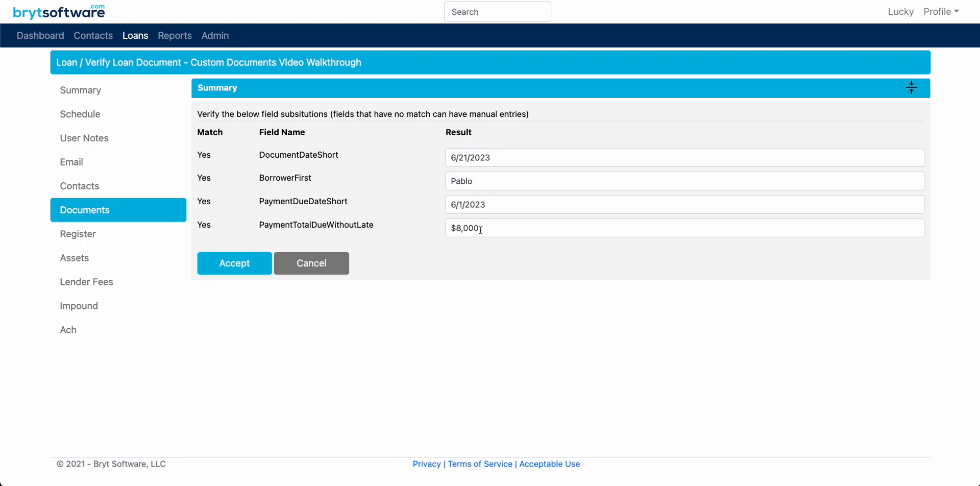
pyautogui.click(482, 228)
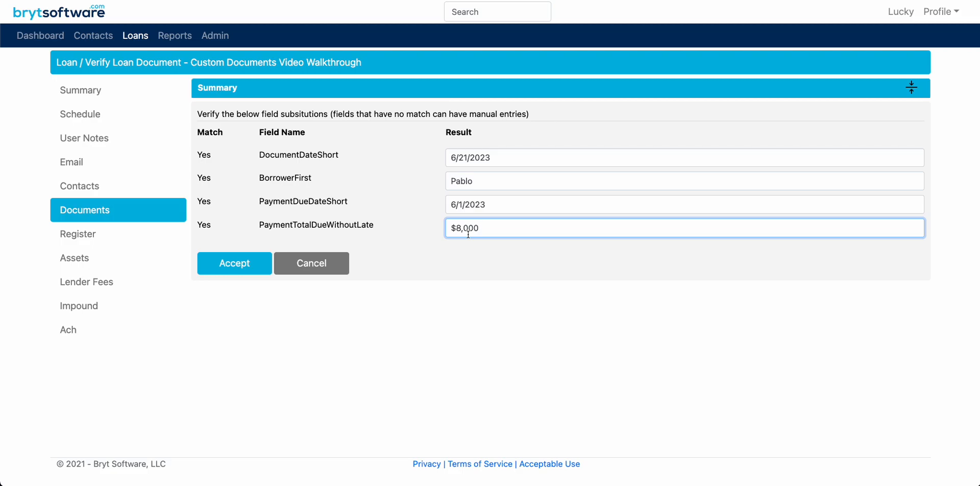
# Accept the field substitutions and generate the loan document under its default name
pyautogui.click(235, 267)
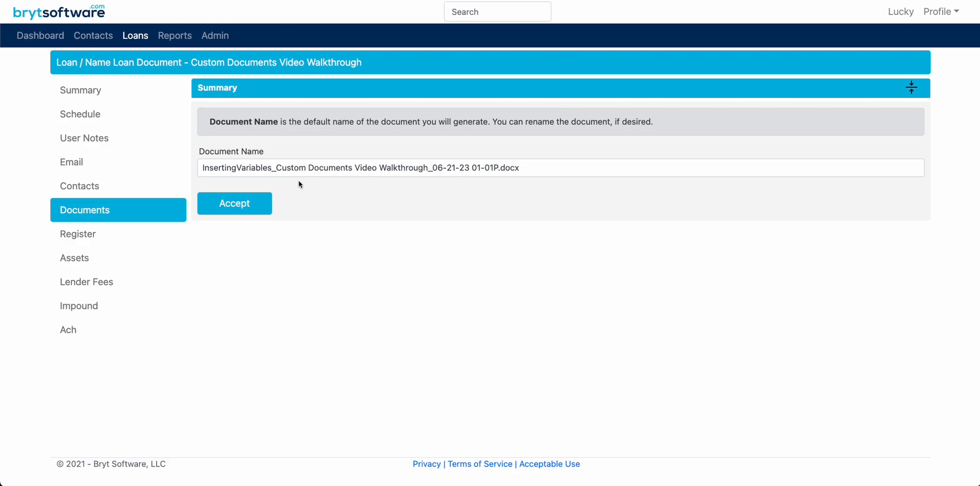
pyautogui.click(239, 209)
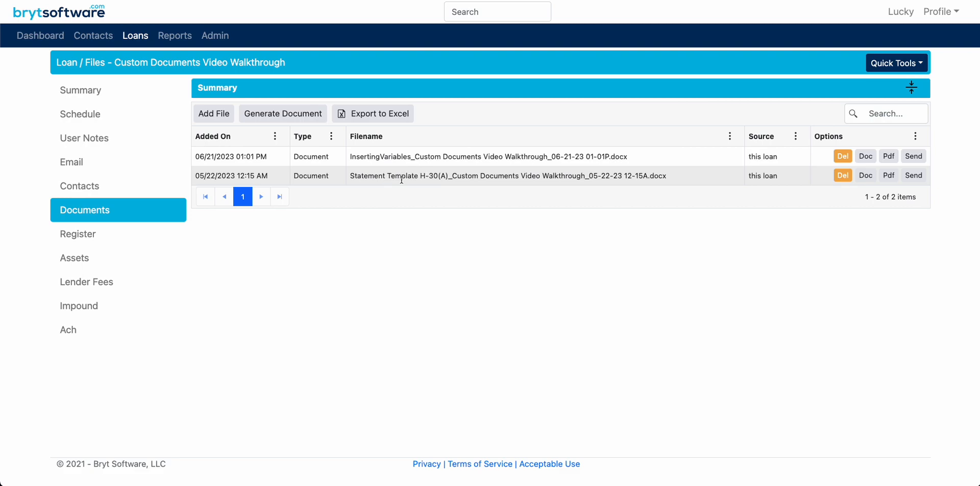
pyautogui.moveTo(361, 157); pyautogui.dragTo(542, 152)
pyautogui.click(542, 152)
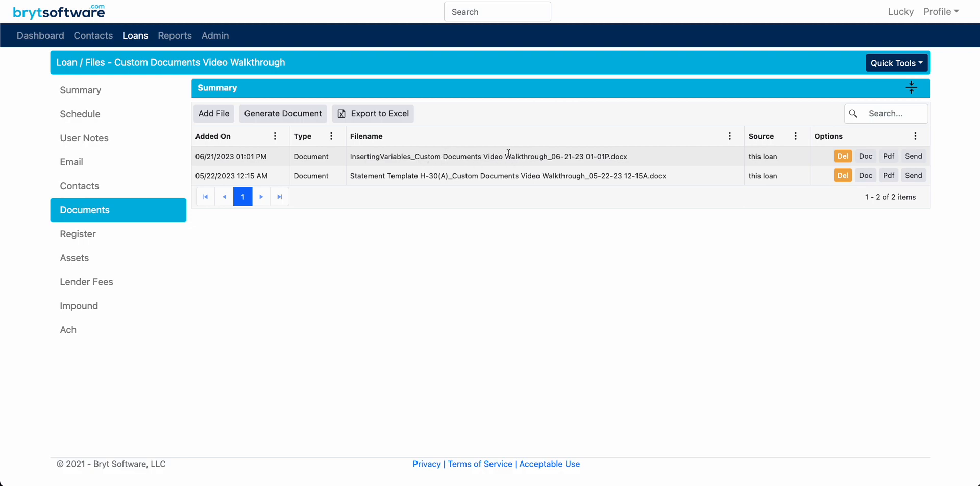
# Download the PDF version of the generated InsertingVariables document, check its amount due, and close it
pyautogui.click(887, 158)
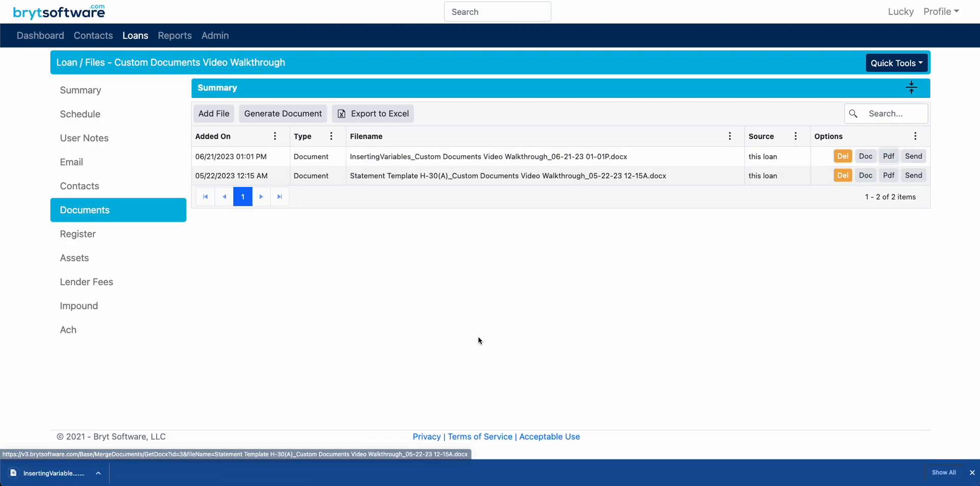
pyautogui.click(41, 472)
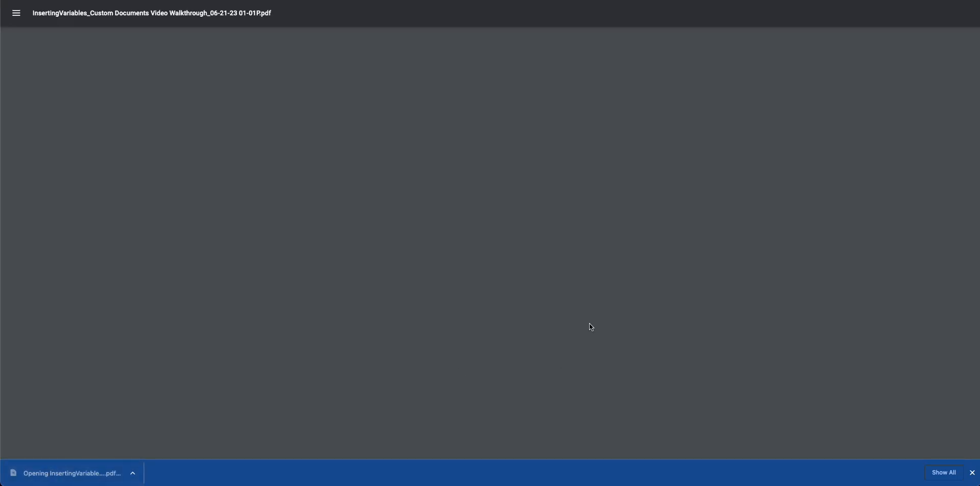
pyautogui.moveTo(408, 128); pyautogui.dragTo(385, 128)
pyautogui.click(416, 142)
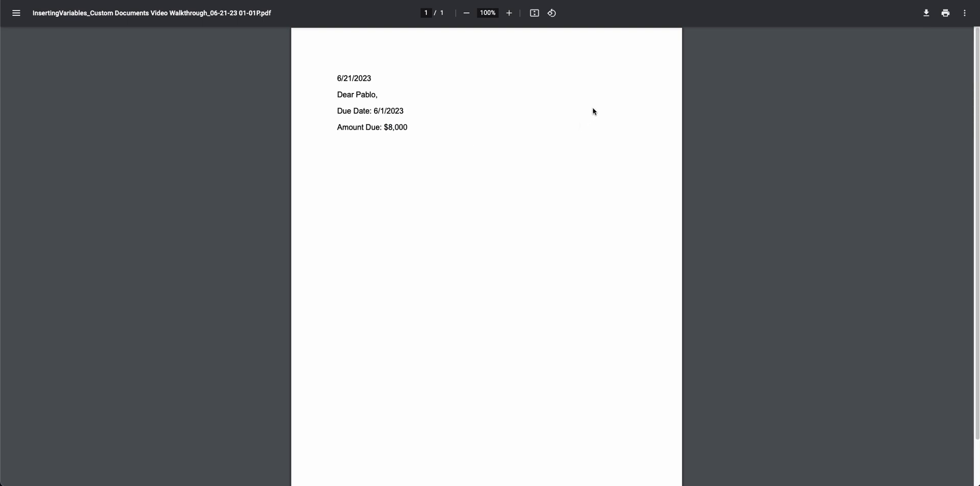
pyautogui.click(700, 0)
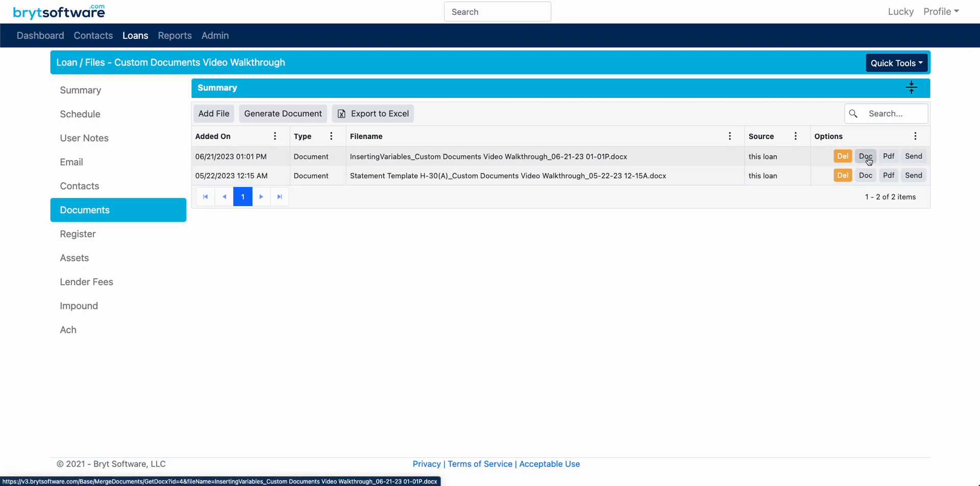
# Open the email form for sending the generated document, review its recipient, subject, message and attachments, and cancel it
pyautogui.click(914, 157)
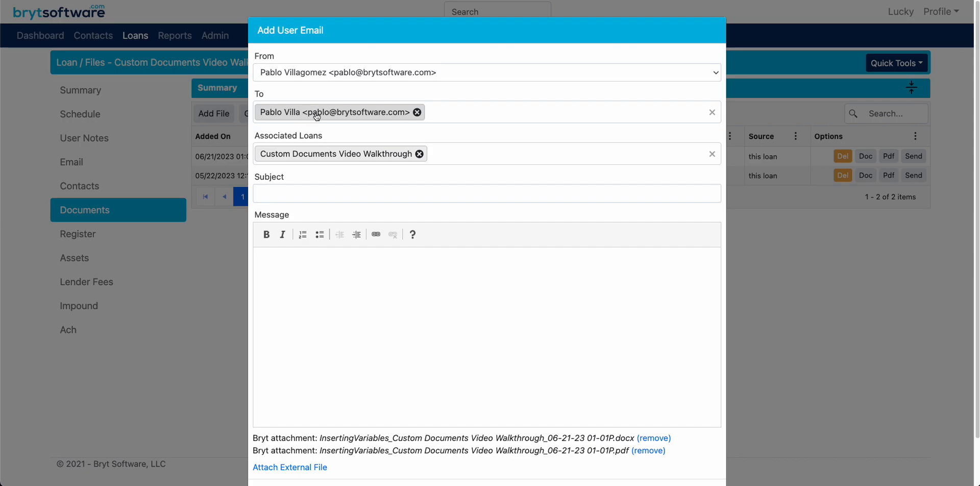
pyautogui.click(306, 198)
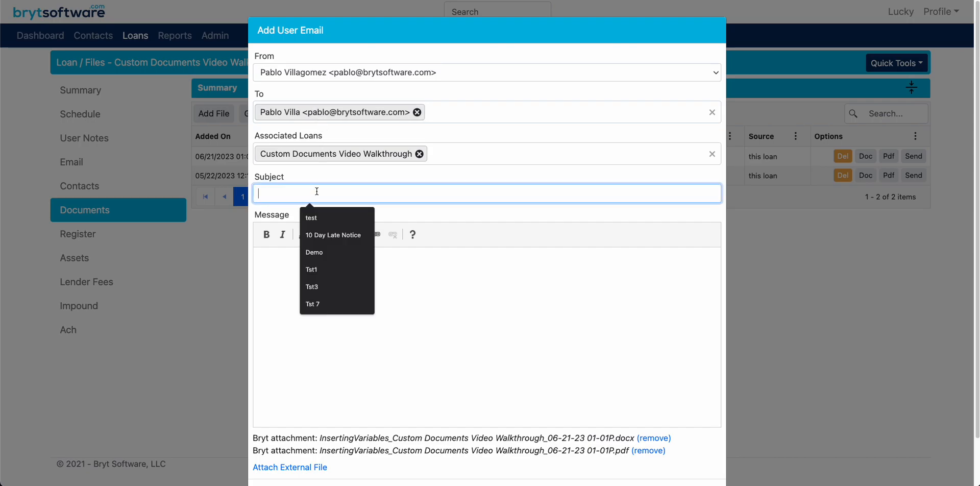
pyautogui.click(471, 363)
pyautogui.scroll(-2, 467, 360)
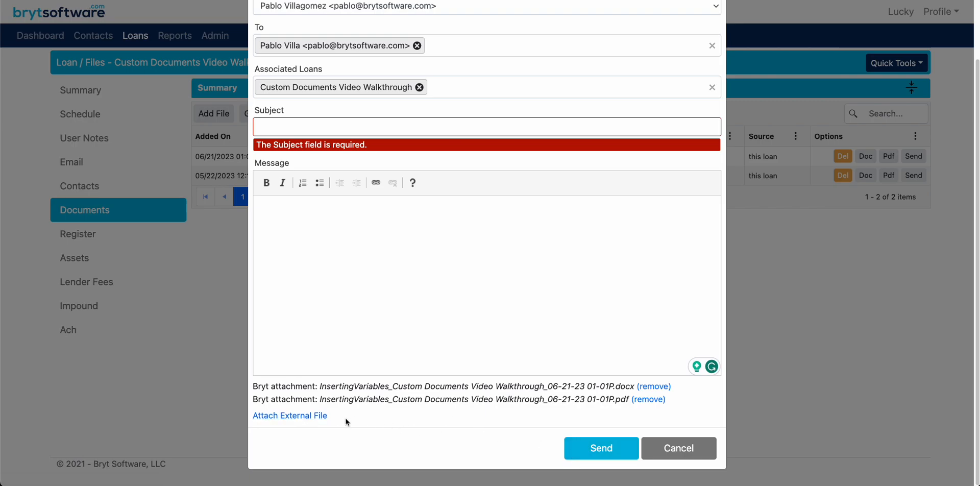
pyautogui.scroll(2, 497, 295)
pyautogui.scroll(-2, 474, 298)
pyautogui.click(692, 449)
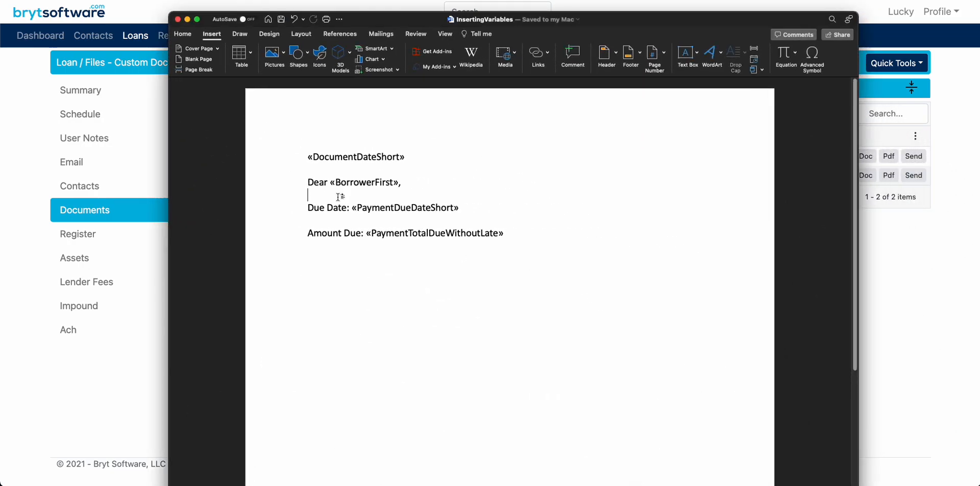
# In the InsertingVariables template in Word, copy the BorrowerFirst merge field onto a new line below Amount Due
pyautogui.click(400, 183)
pyautogui.press('BackSpace')
pyautogui.moveTo(398, 183); pyautogui.dragTo(332, 185)
pyautogui.press('super+c')
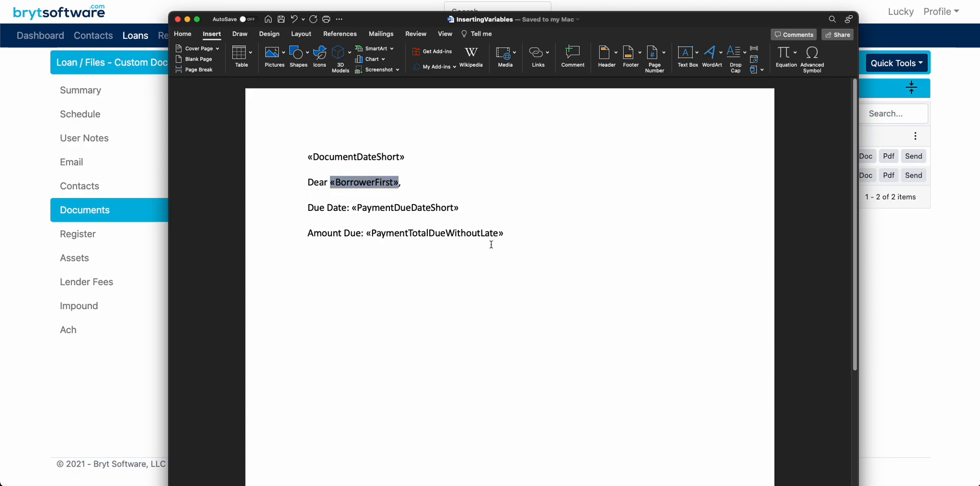
pyautogui.click(478, 244)
pyautogui.press('super+v')
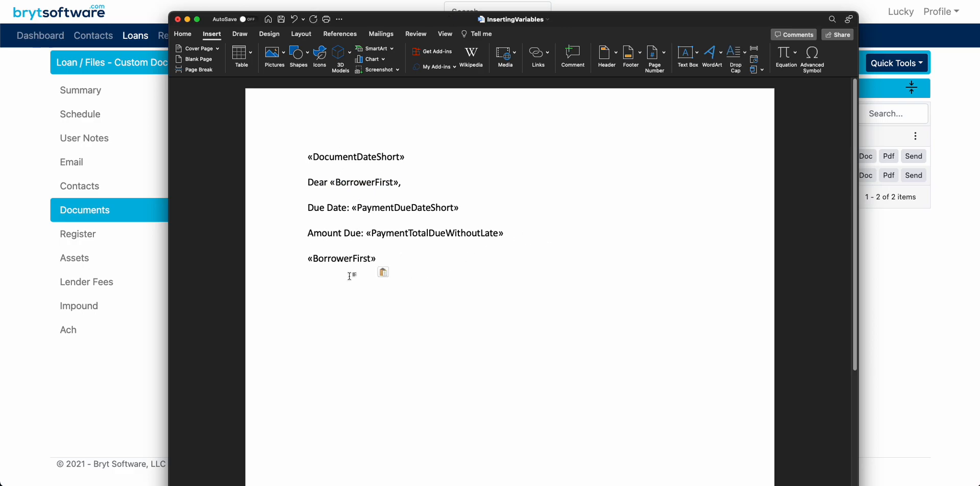
# Try changing the pasted field's visible text to BorrowerLast, and paste the BorrowerFirst field over it again
pyautogui.doubleClick(367, 258)
pyautogui.press('super+c')
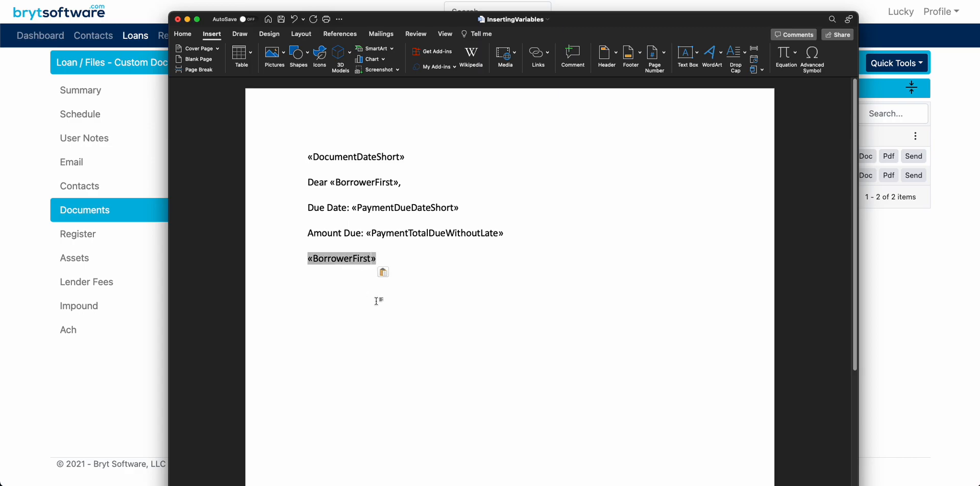
pyautogui.press('BackSpace')
pyautogui.press('BackSpace')
pyautogui.press('BackSpace')
pyautogui.press('BackSpace')
pyautogui.press('BackSpace')
pyautogui.write('Last')
pyautogui.click(373, 260)
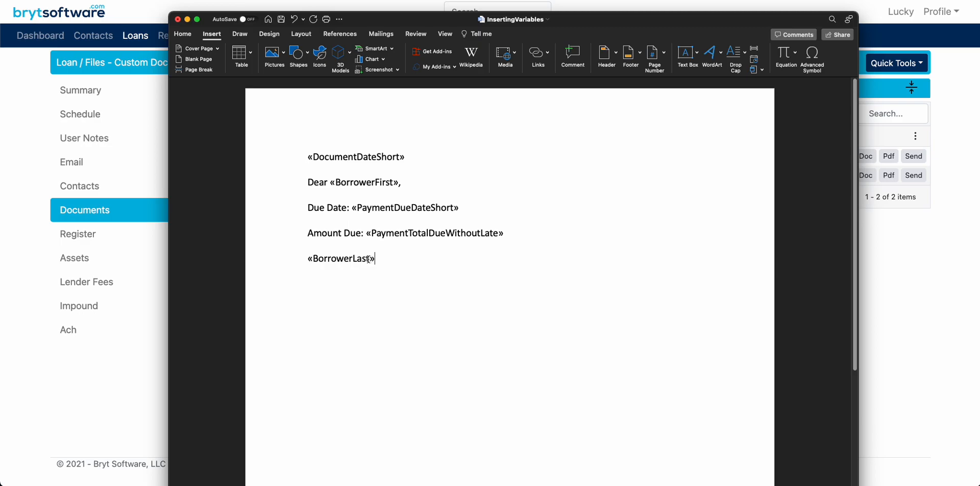
pyautogui.click(368, 259)
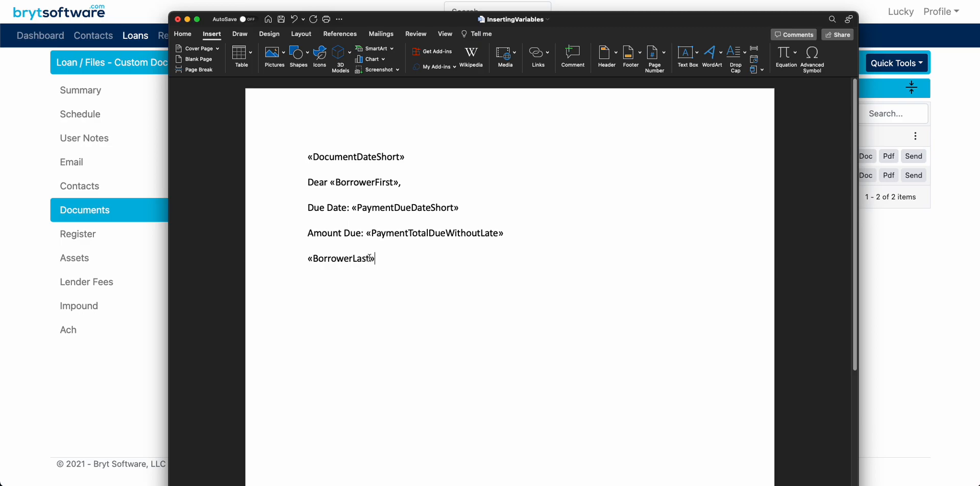
pyautogui.tripleClick(381, 301)
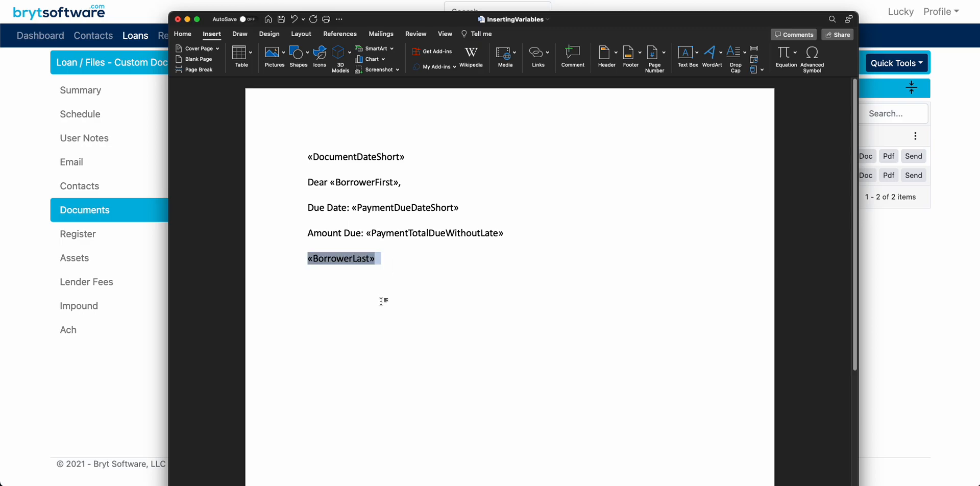
pyautogui.press('super+v')
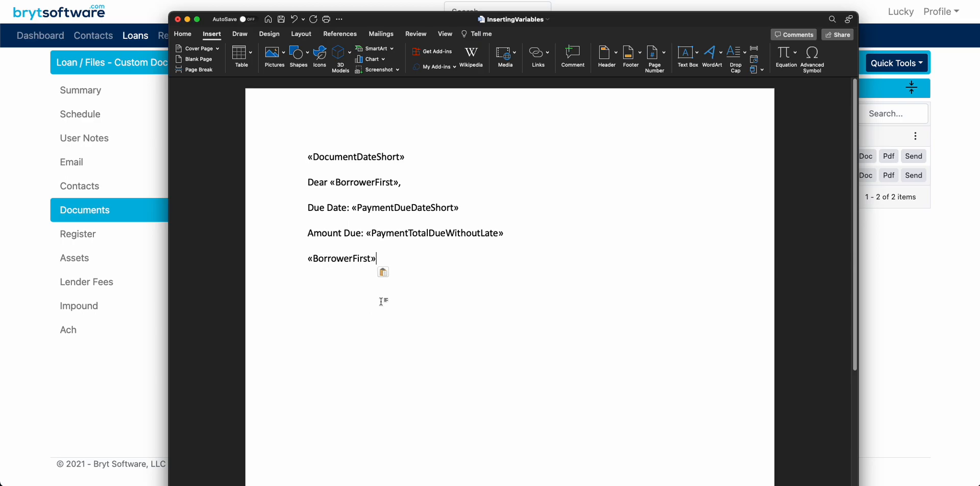
# Show the field code of the pasted BorrowerFirst field and change its merge field name to BorrowerLast
pyautogui.click(365, 259)
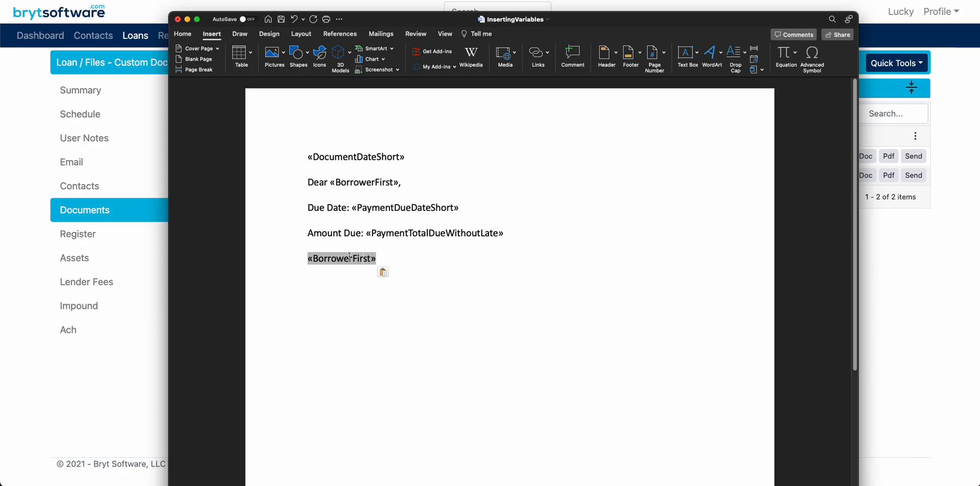
pyautogui.click(349, 260)
pyautogui.rightClick(358, 258)
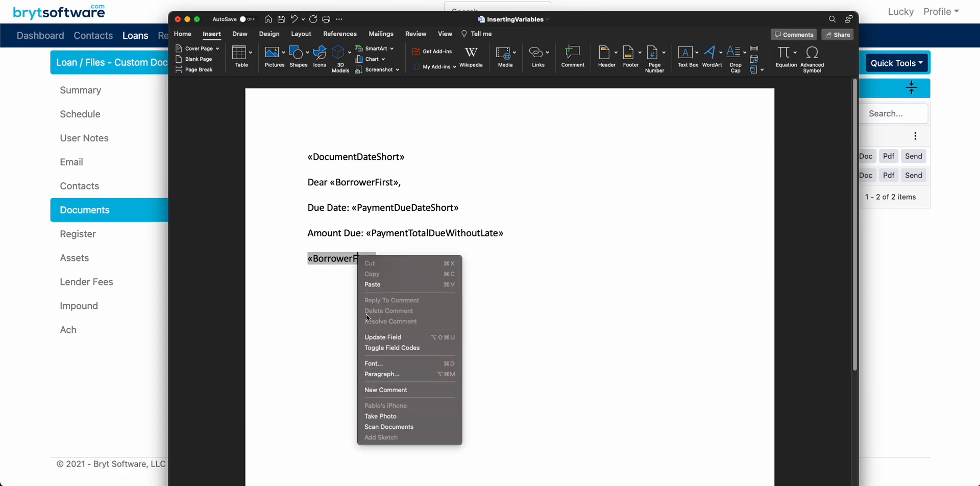
pyautogui.click(397, 350)
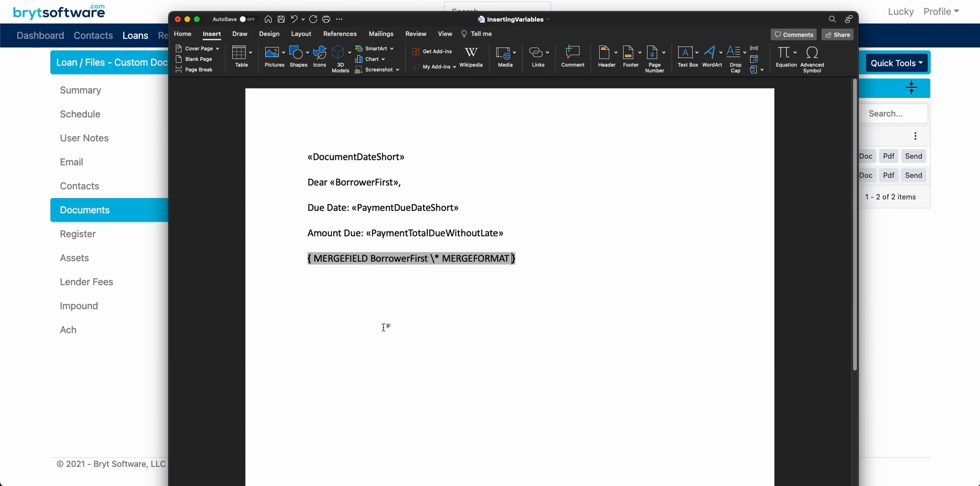
pyautogui.click(428, 259)
pyautogui.press('BackSpace')
pyautogui.press('BackSpace')
pyautogui.press('BackSpace')
pyautogui.press('BackSpace')
pyautogui.press('BackSpace')
pyautogui.write('Last')
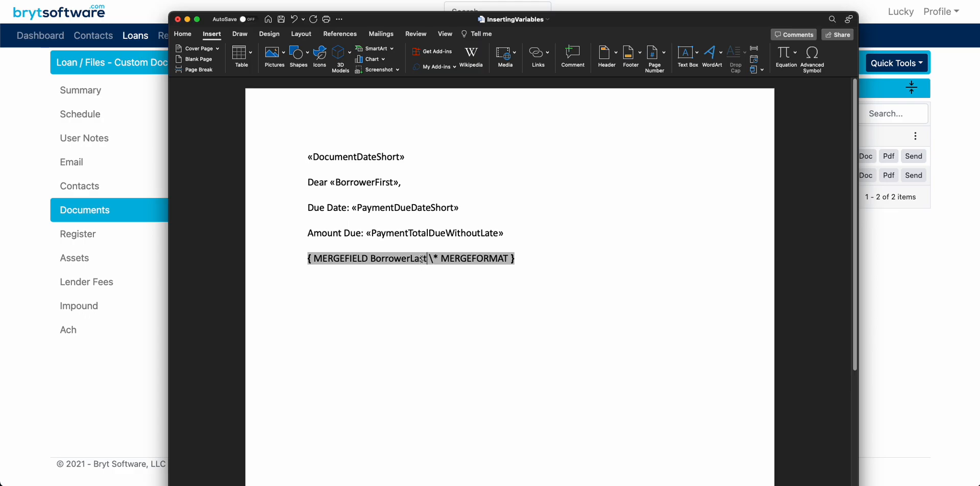
# Update the edited BorrowerLast merge field and save the template
pyautogui.rightClick(422, 259)
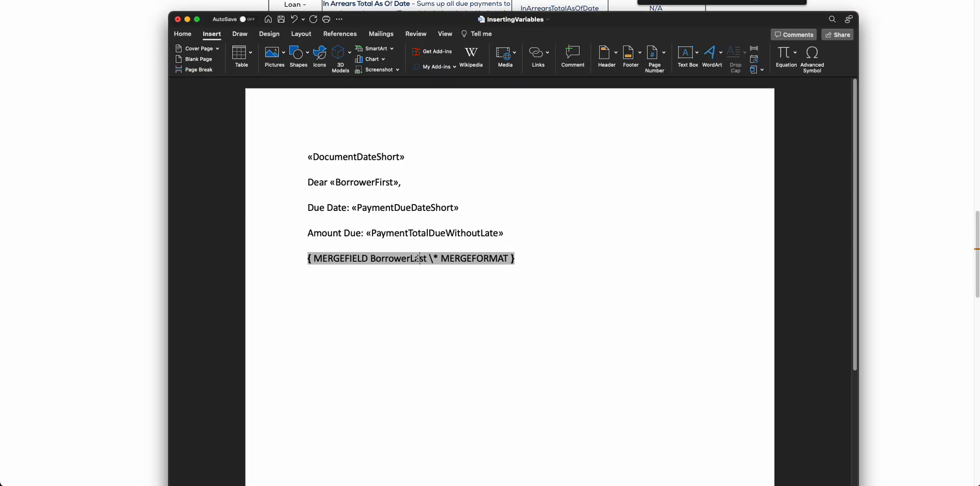
pyautogui.rightClick(416, 258)
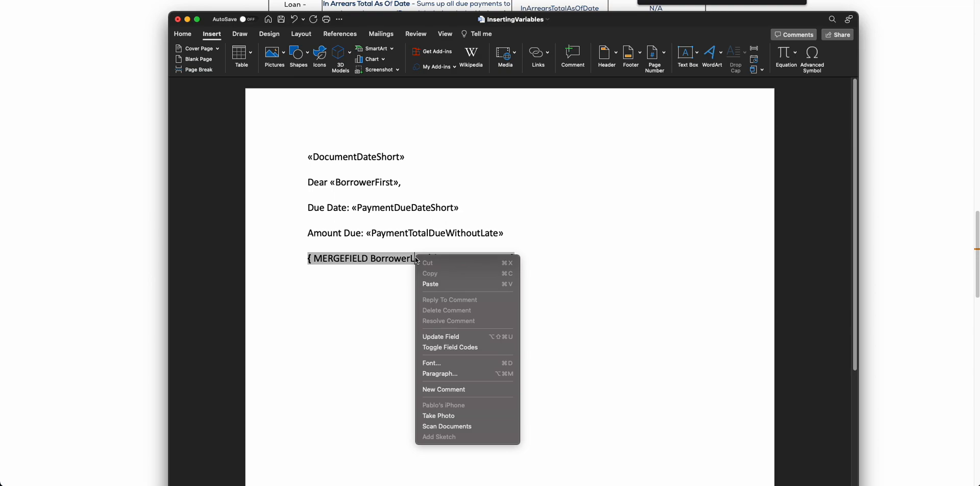
pyautogui.click(445, 337)
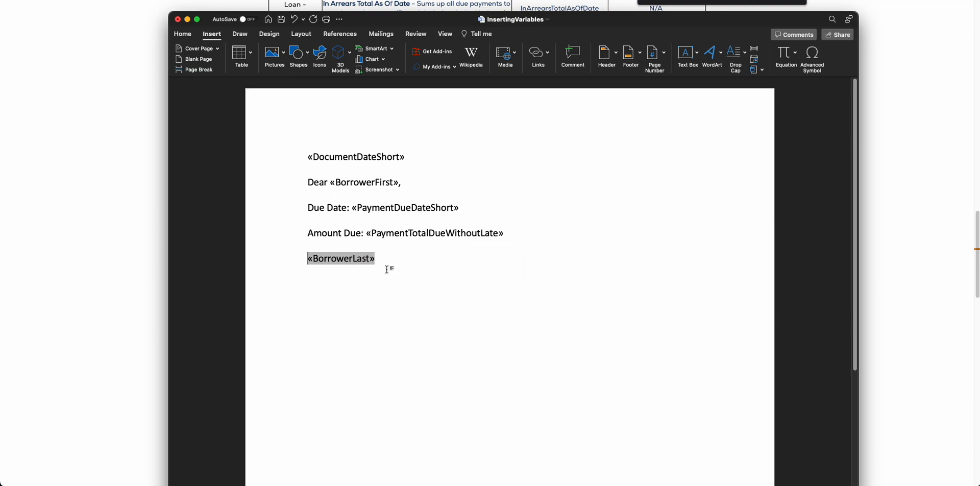
pyautogui.click(377, 258)
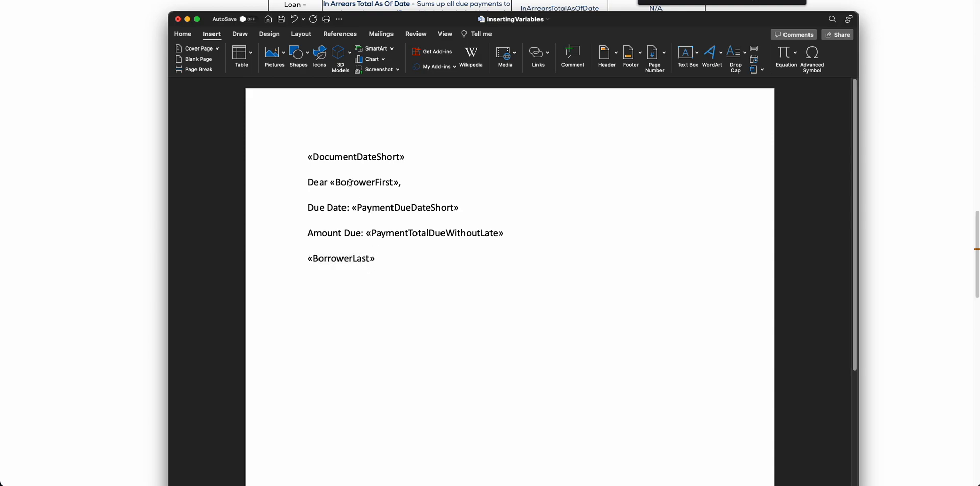
pyautogui.click(282, 20)
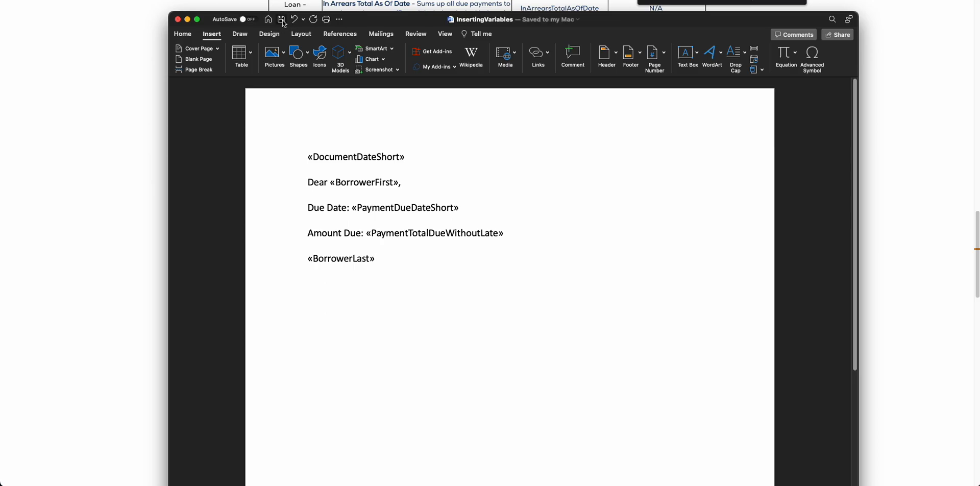
# Switch to Bryt in the browser and open the document templates in the administration area
pyautogui.press('super+Tab')
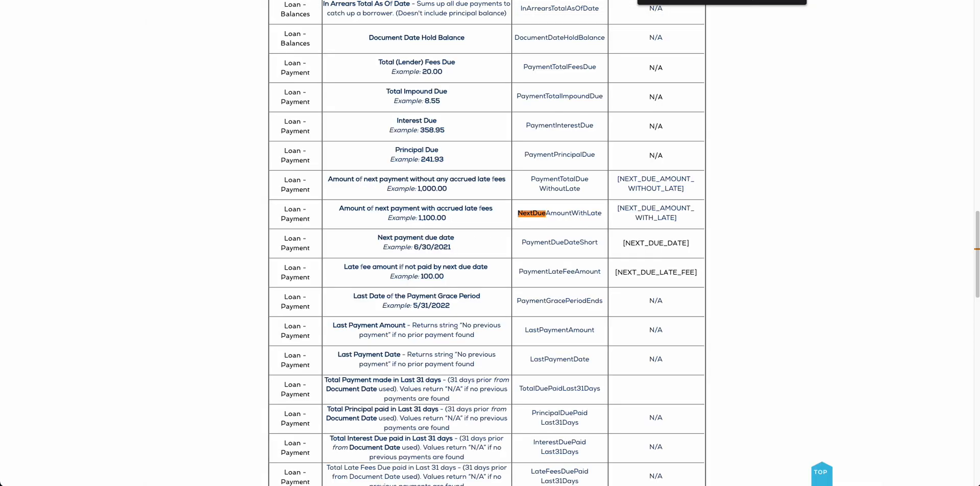
pyautogui.hotkey('ctrl', 'Tab')
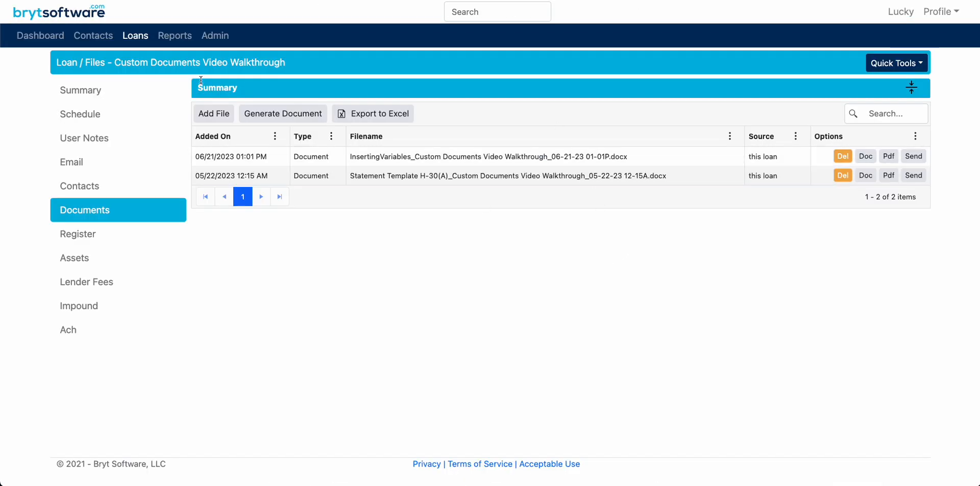
pyautogui.click(209, 37)
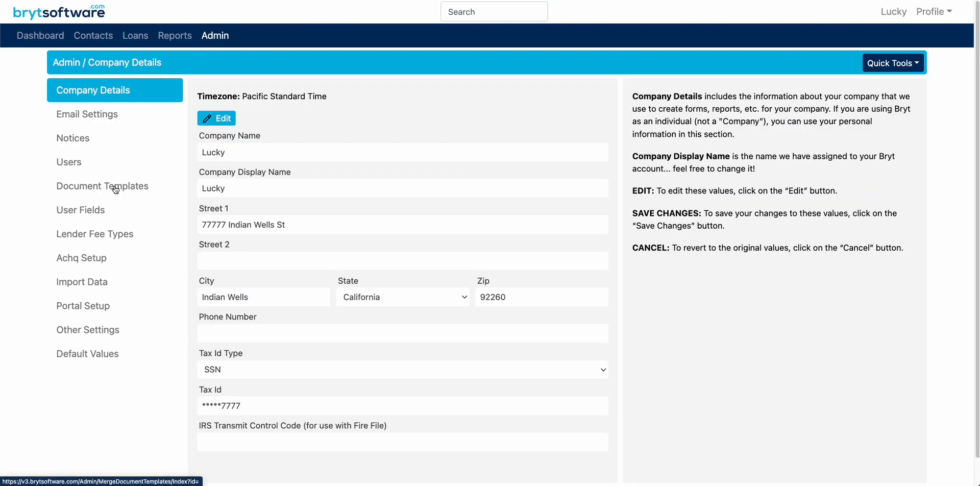
pyautogui.click(114, 189)
# Update the InsertingVariables.docx template by uploading the edited InsertingVariables file from Downloads, and finish the upload
pyautogui.click(802, 193)
pyautogui.click(329, 81)
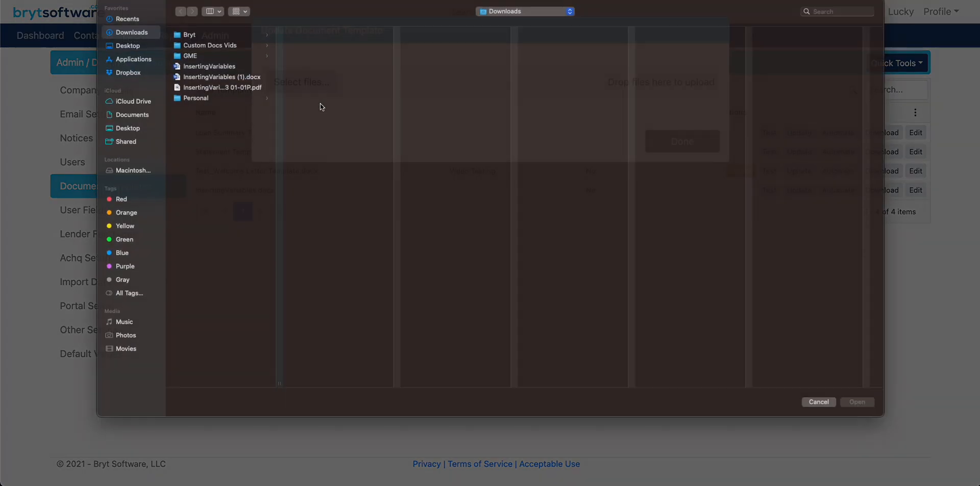
pyautogui.click(213, 76)
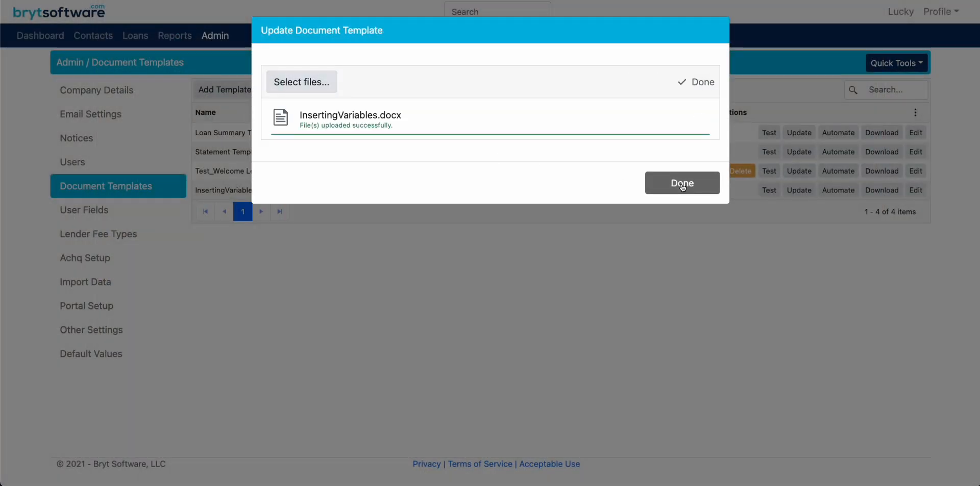
pyautogui.click(651, 181)
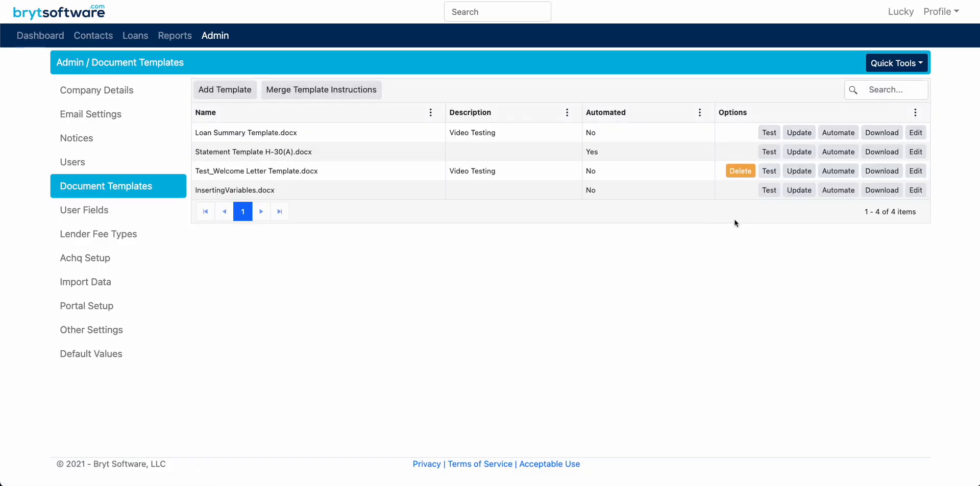
# Generate a test of InsertingVariables.docx with the Custom Documents Video Walkthrough loan and check the merged borrower first and last names in Word
pyautogui.click(769, 190)
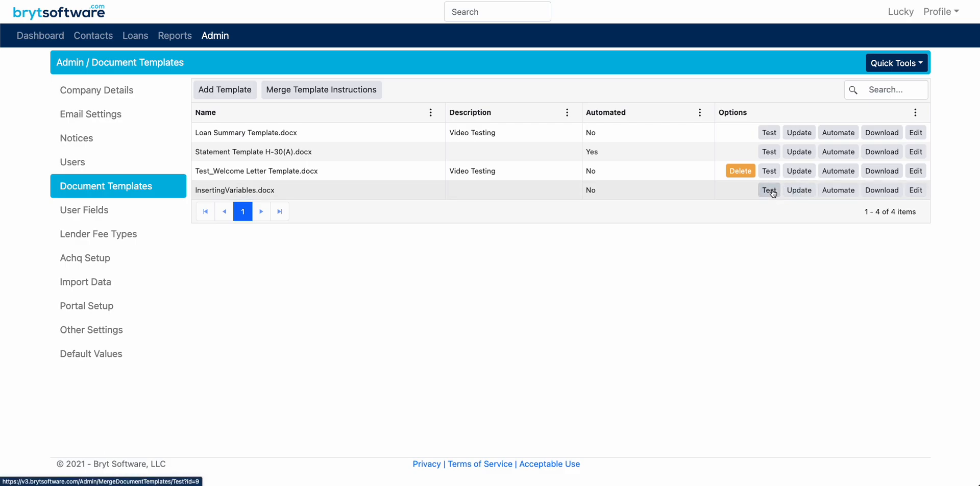
pyautogui.click(235, 185)
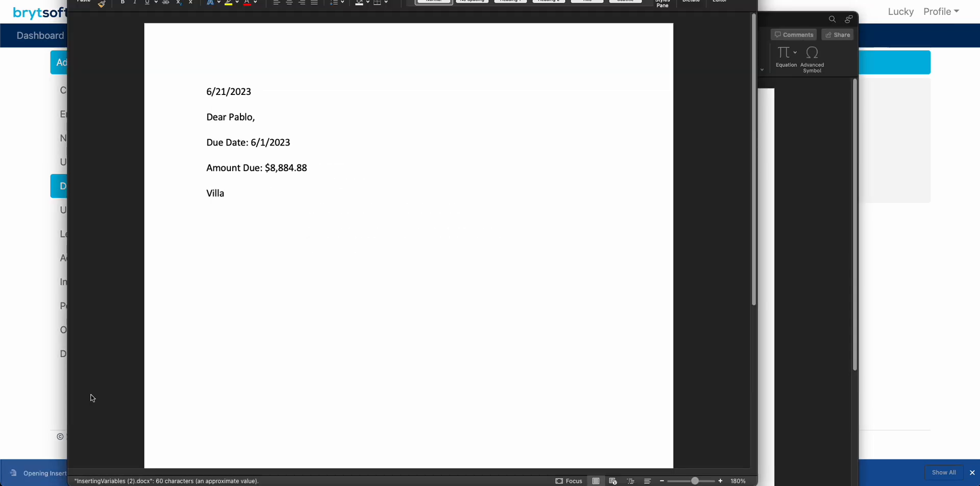
pyautogui.doubleClick(238, 119)
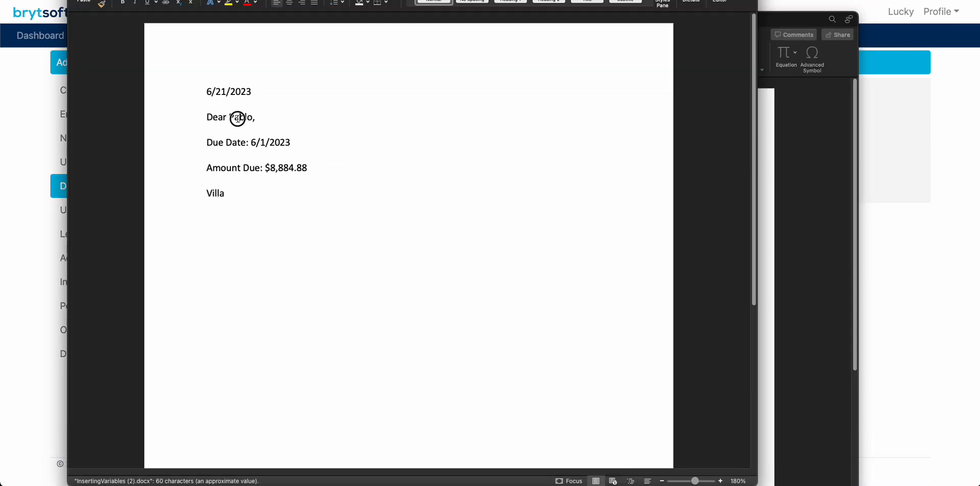
pyautogui.doubleClick(218, 194)
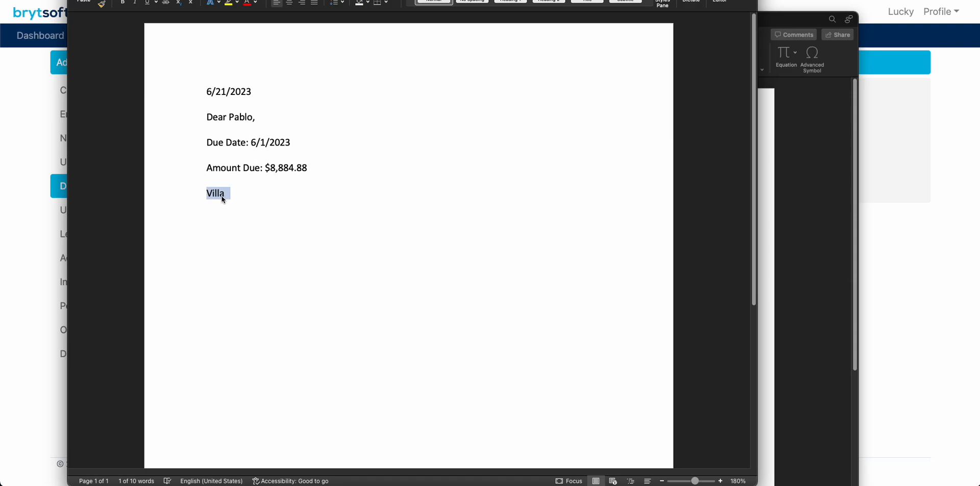
pyautogui.click(225, 200)
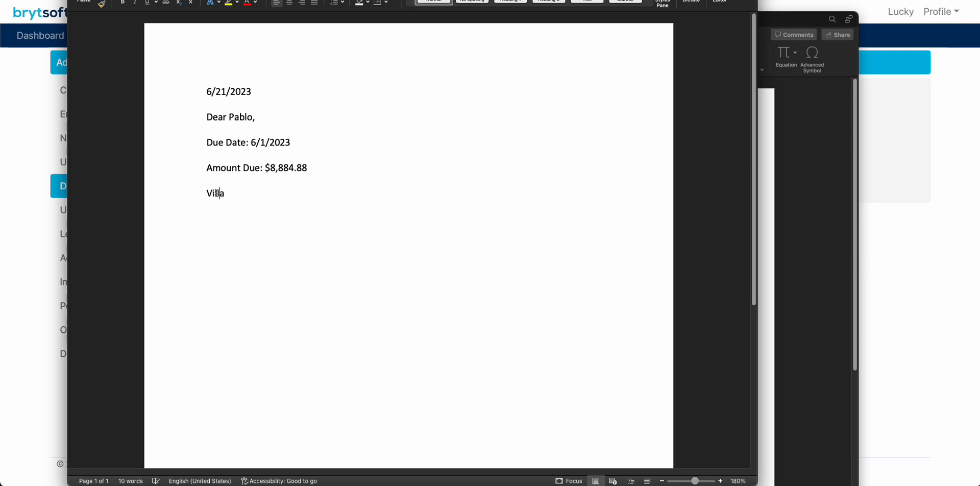
pyautogui.press('Delete')
pyautogui.write('a')
# Return to Bryt in the browser and finish the template test
pyautogui.click(881, 223)
pyautogui.moveTo(307, 186); pyautogui.dragTo(604, 212)
pyautogui.click(329, 185)
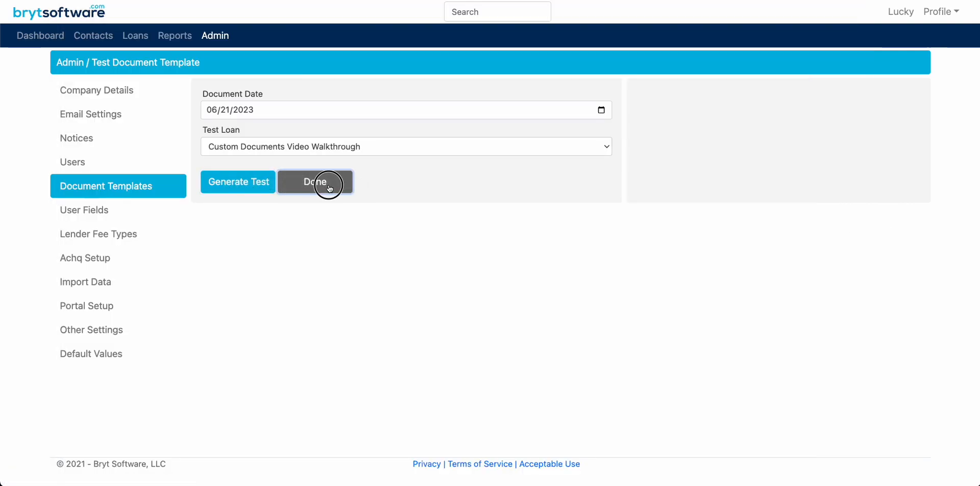